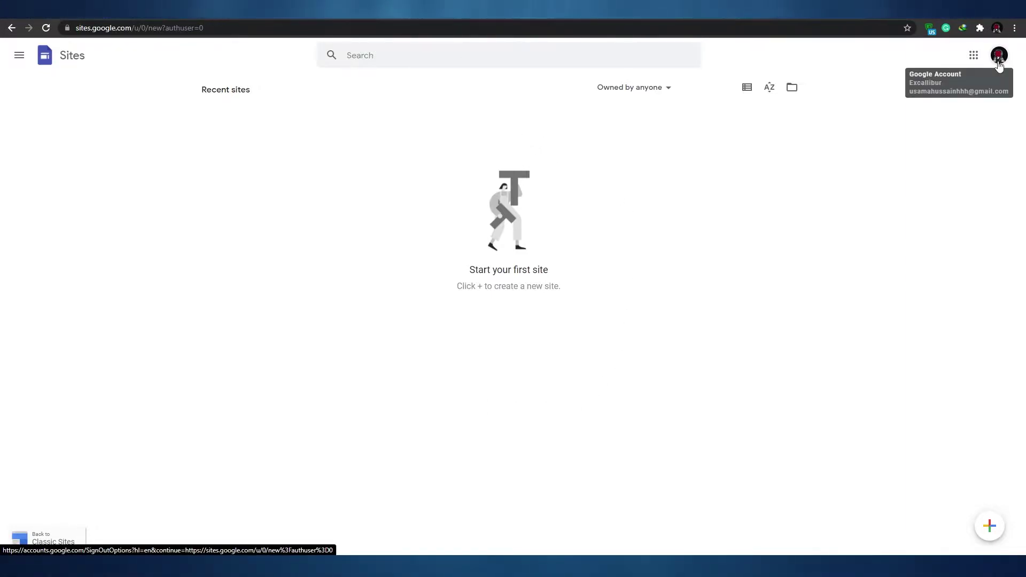
Check the account menu, then reveal the Choose template option under the + button
click(999, 58)
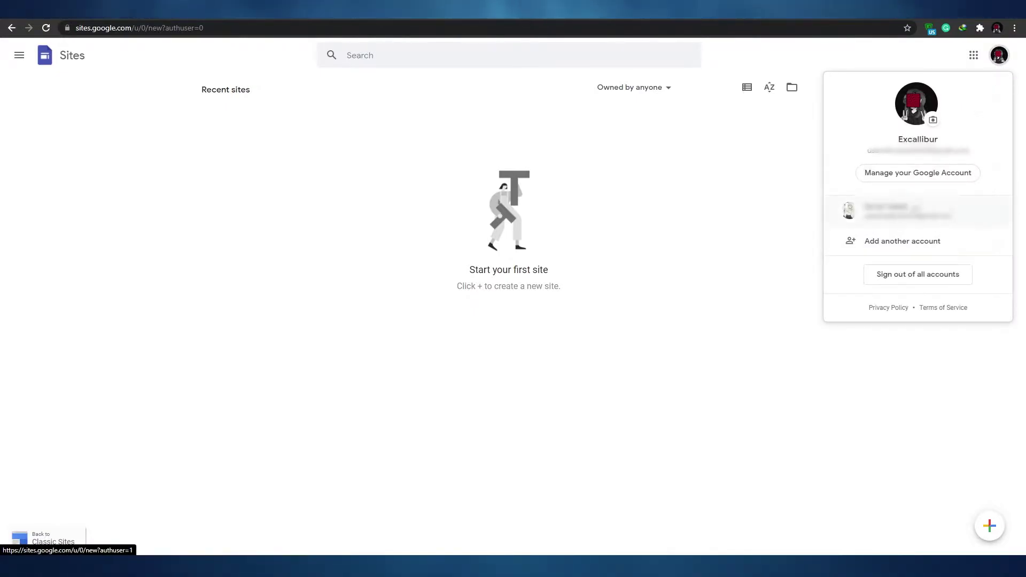
click(701, 255)
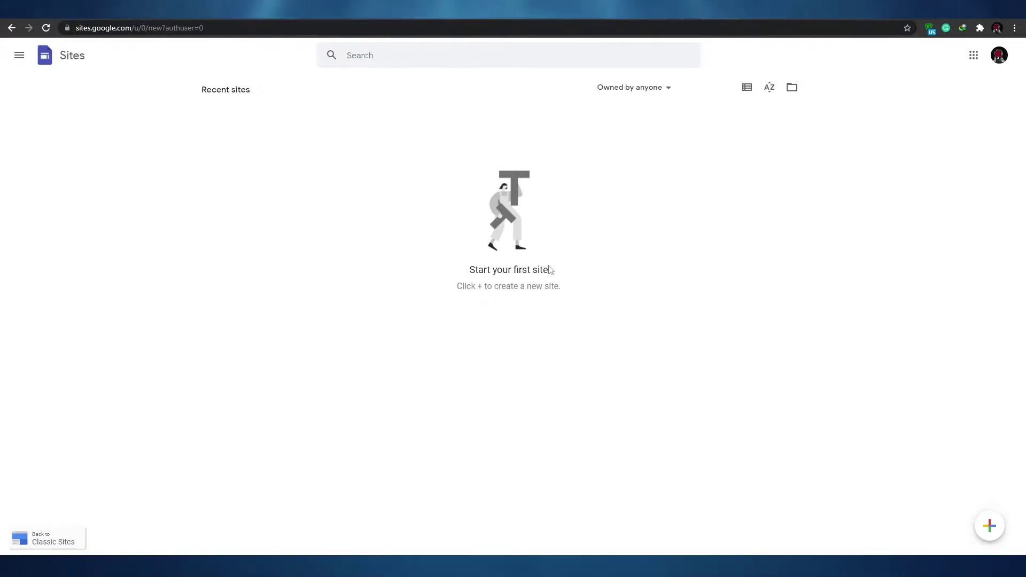
mouse_move(990, 527)
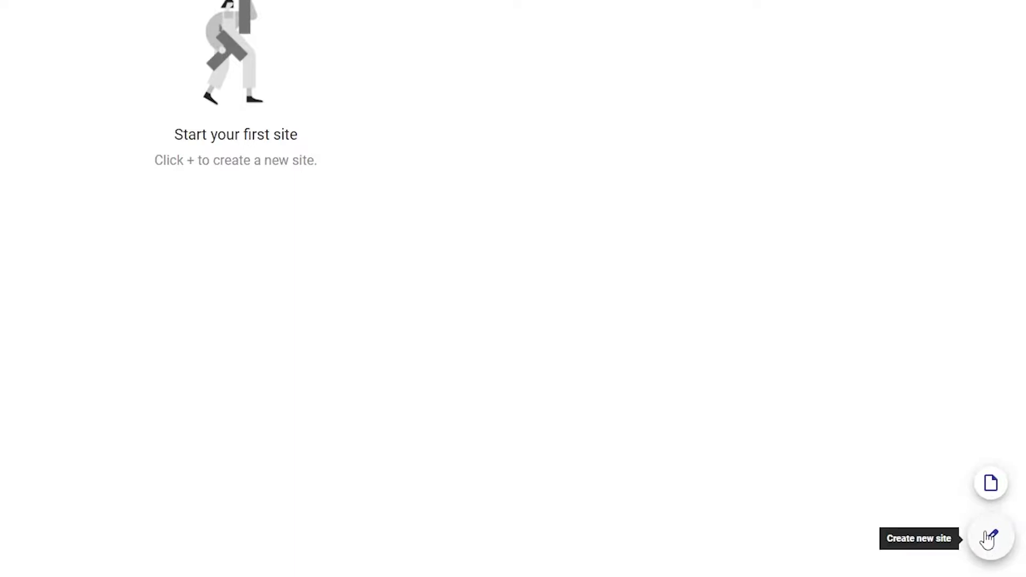
Browse the template gallery's Personal, Work, Small business and Education sections
click(991, 485)
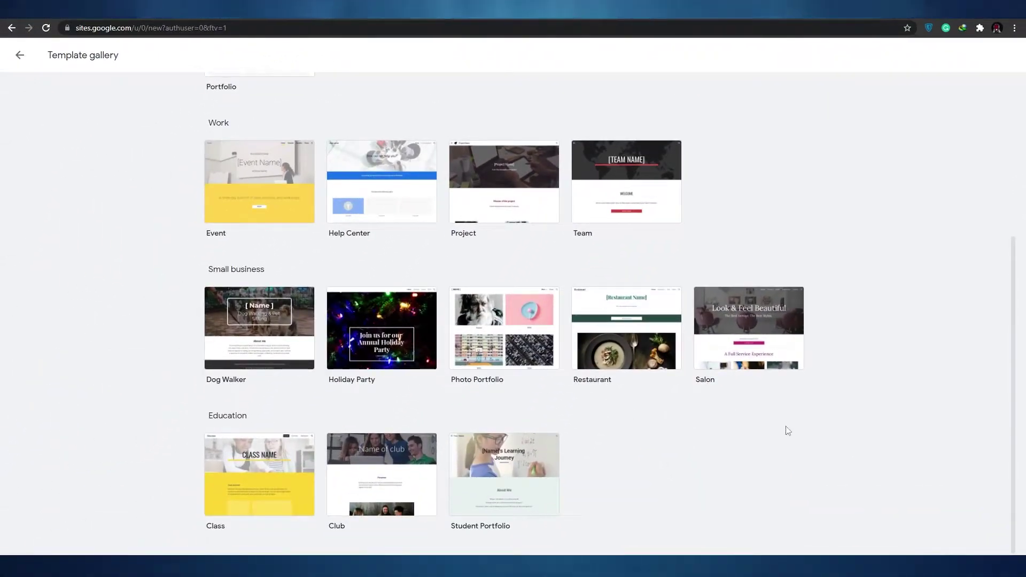
scroll(694, 438, up, 1)
scroll(588, 454, down, 1)
scroll(542, 454, up, 5)
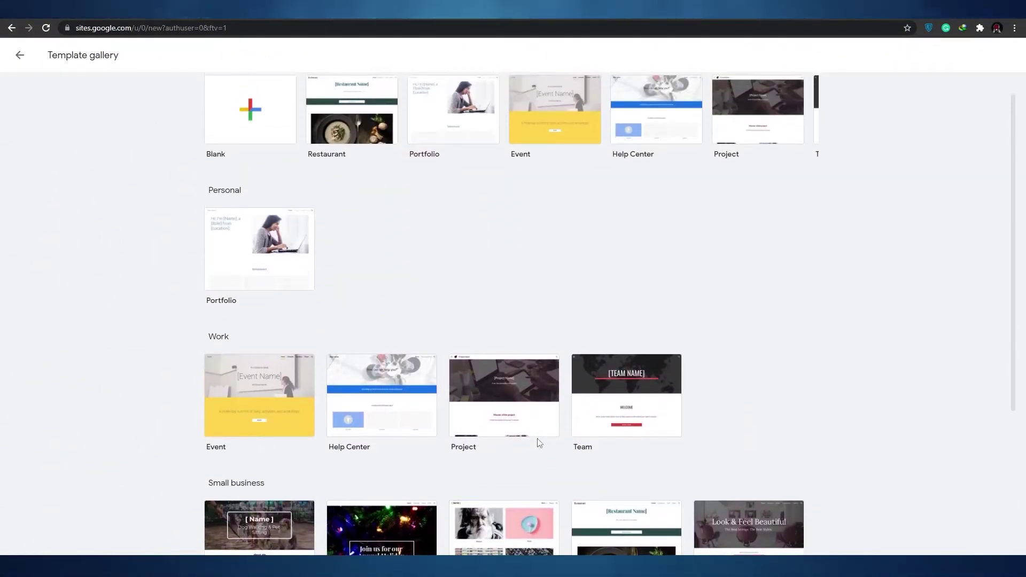
scroll(638, 488, down, 5)
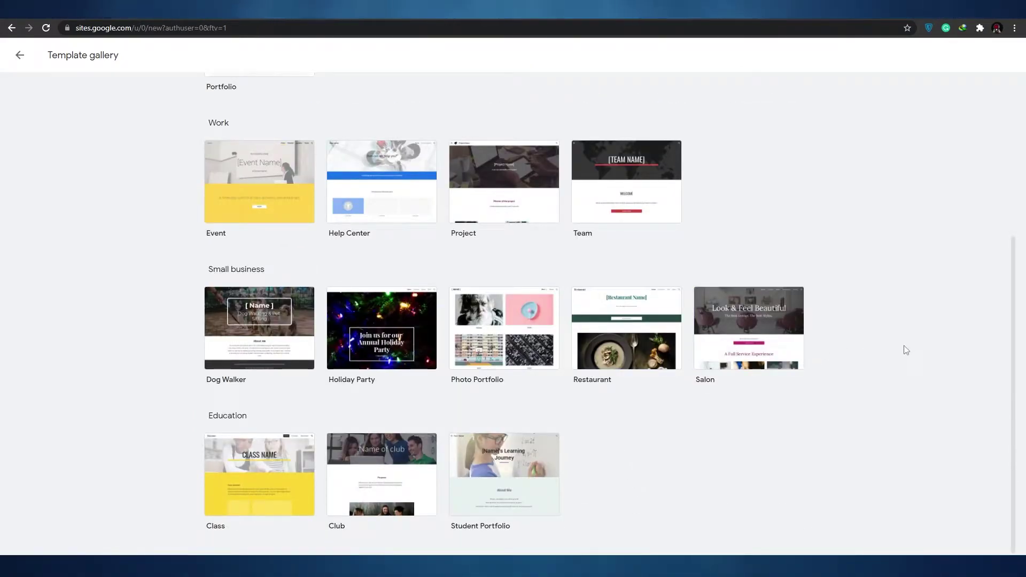
scroll(685, 349, up, 5)
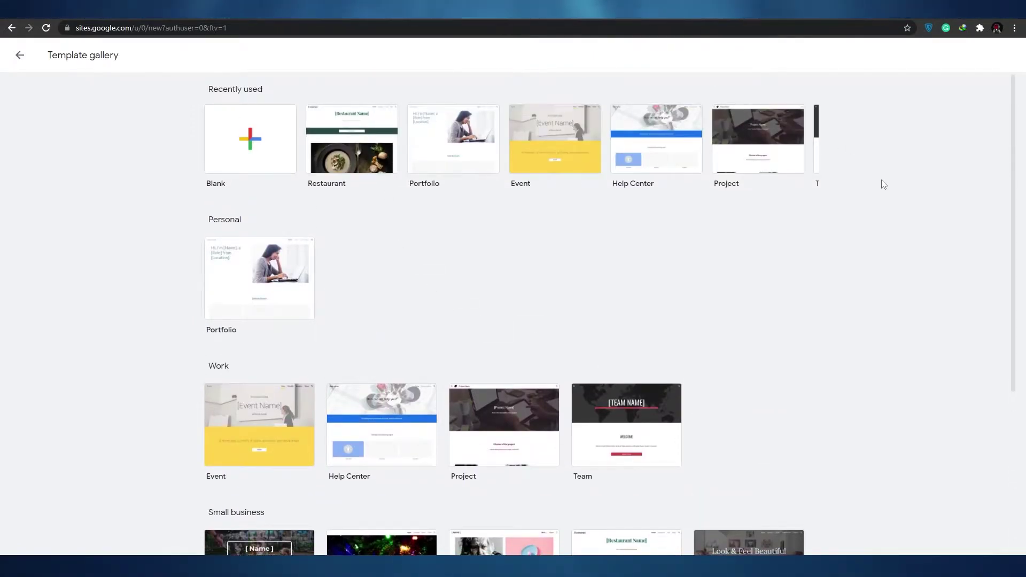
scroll(704, 277, down, 5)
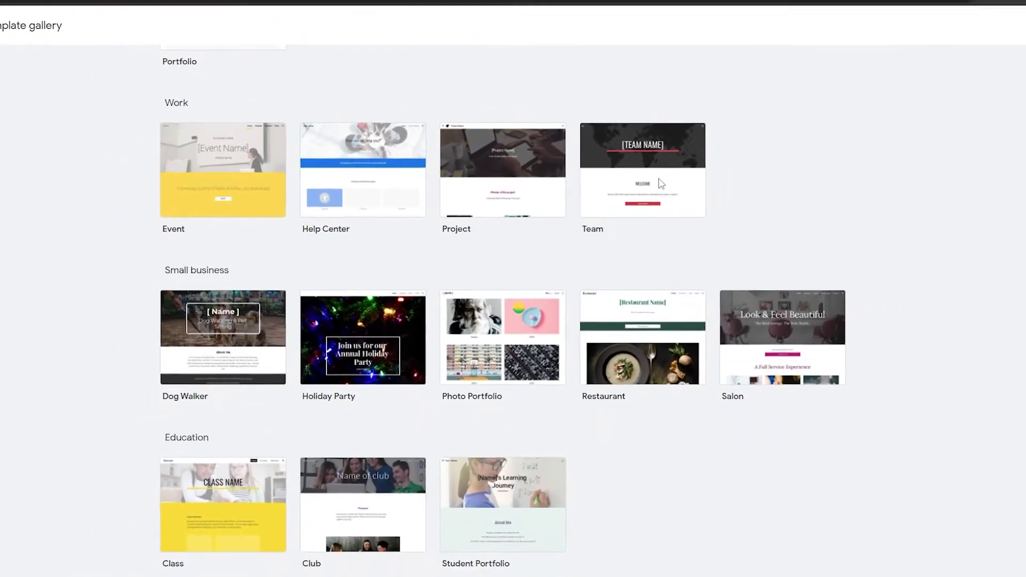
Create a site from the Team template and scroll through it from header to subscribe banner
click(660, 184)
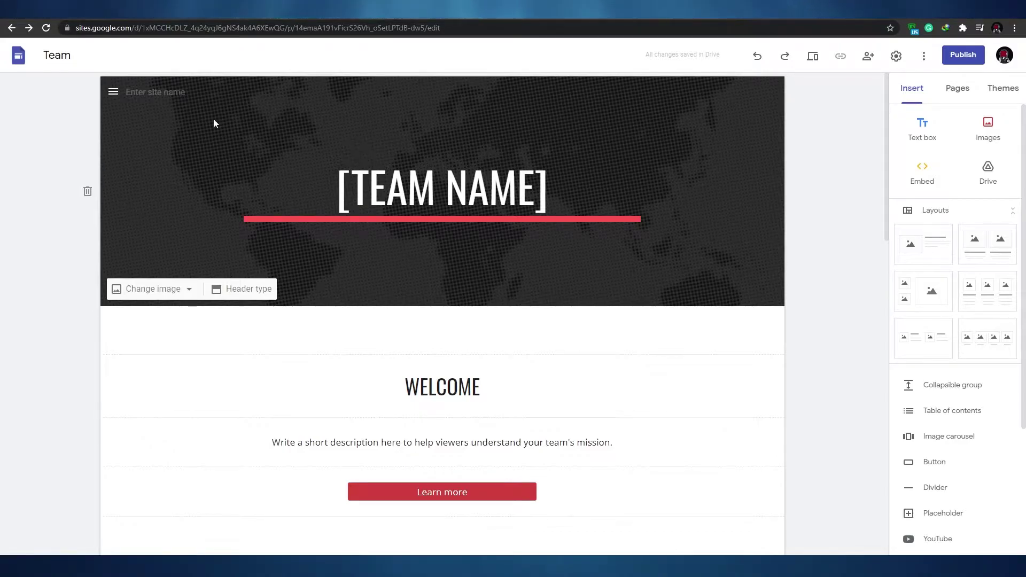
scroll(765, 233, down, 7)
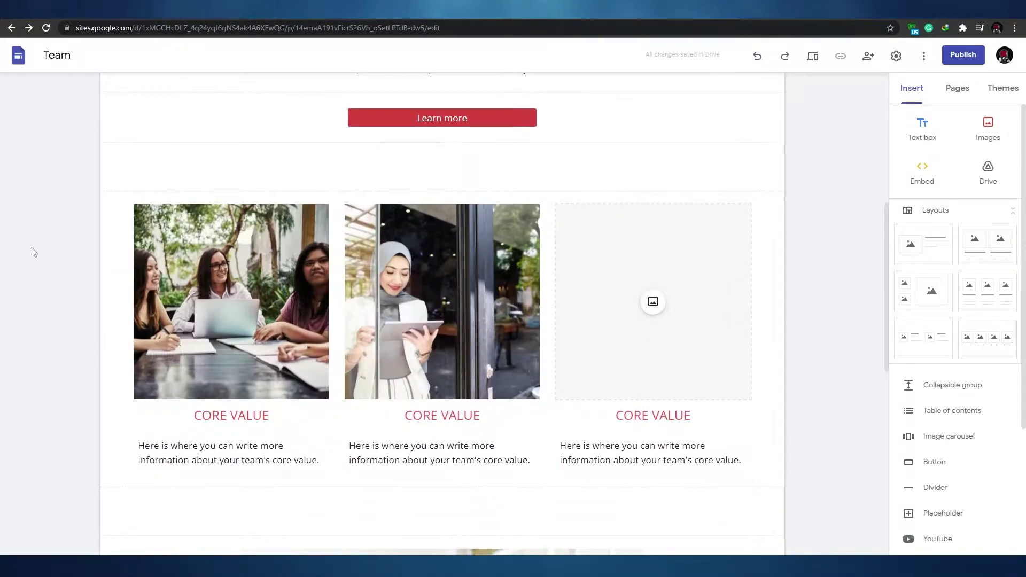
scroll(754, 318, down, 10)
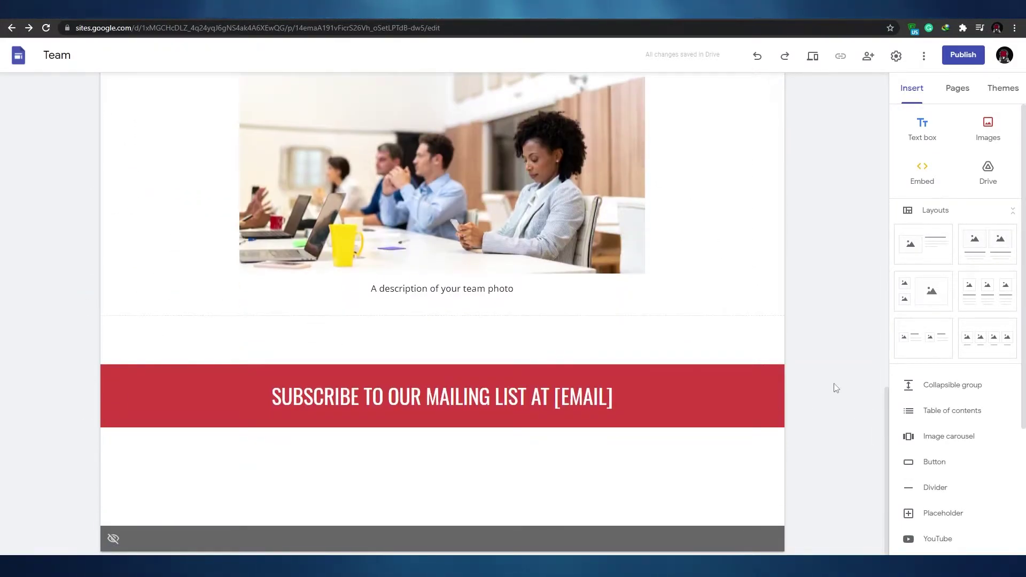
scroll(314, 377, up, 17)
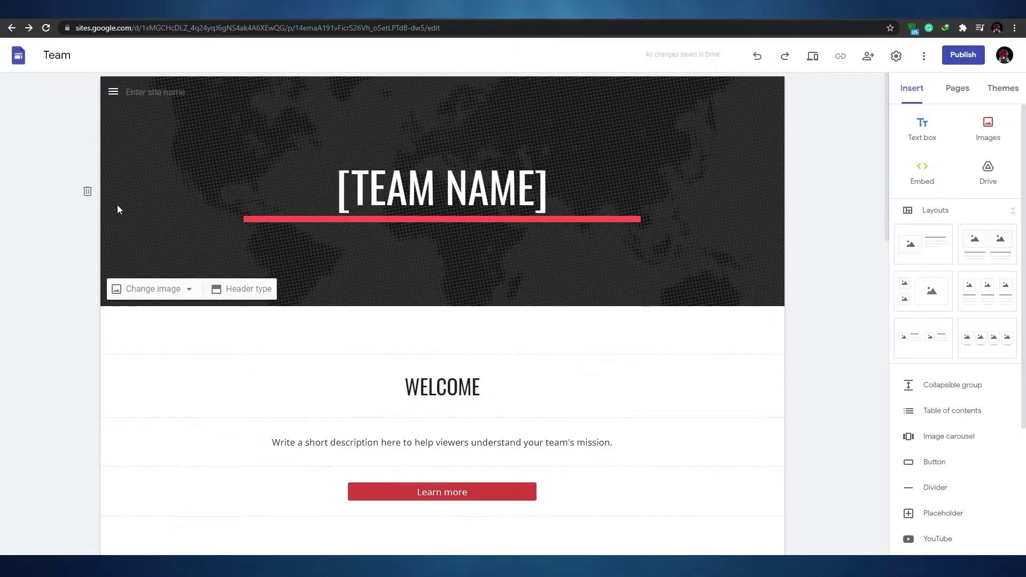
scroll(291, 240, down, 1)
scroll(373, 428, up, 1)
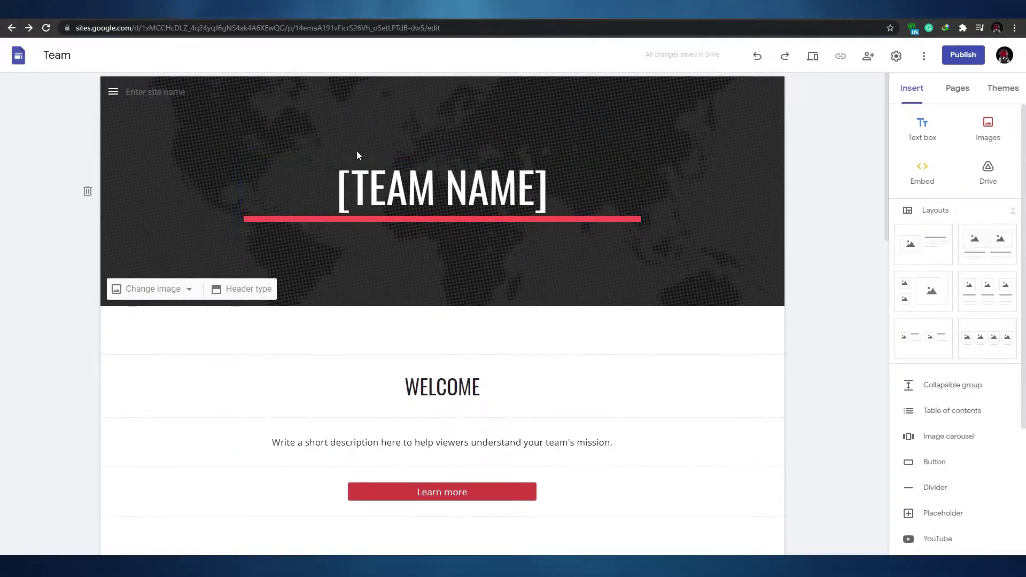
Try Comfortaa and Impact on the [TEAM NAME] title, then settle on Nunito
click(408, 187)
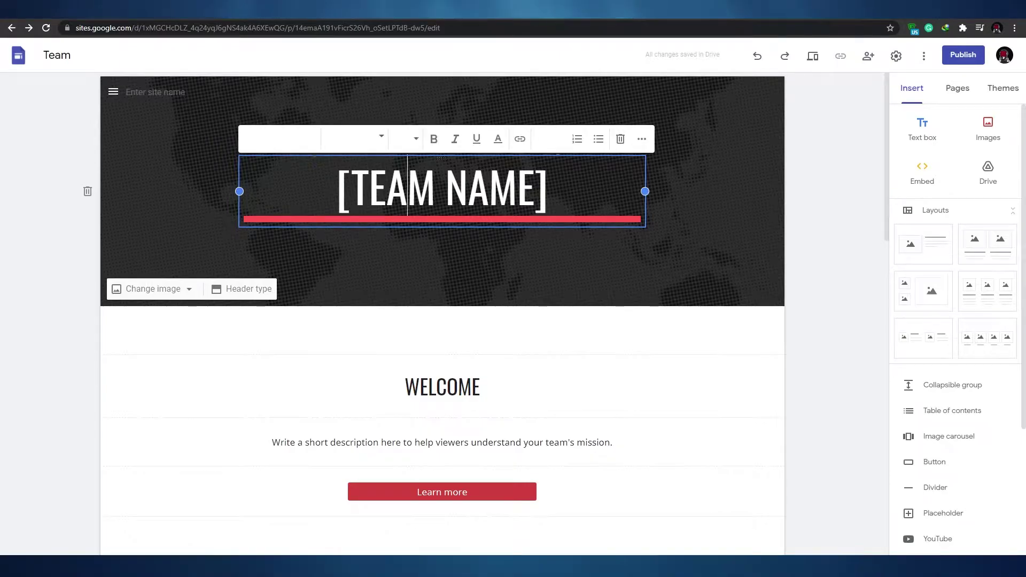
drag(344, 180, 434, 183)
click(357, 183)
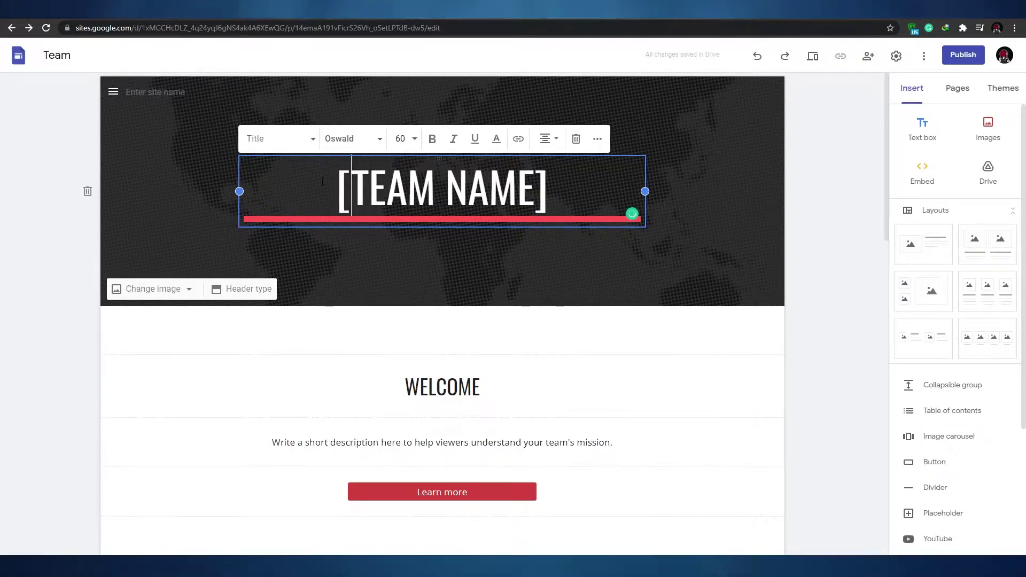
drag(340, 180, 549, 185)
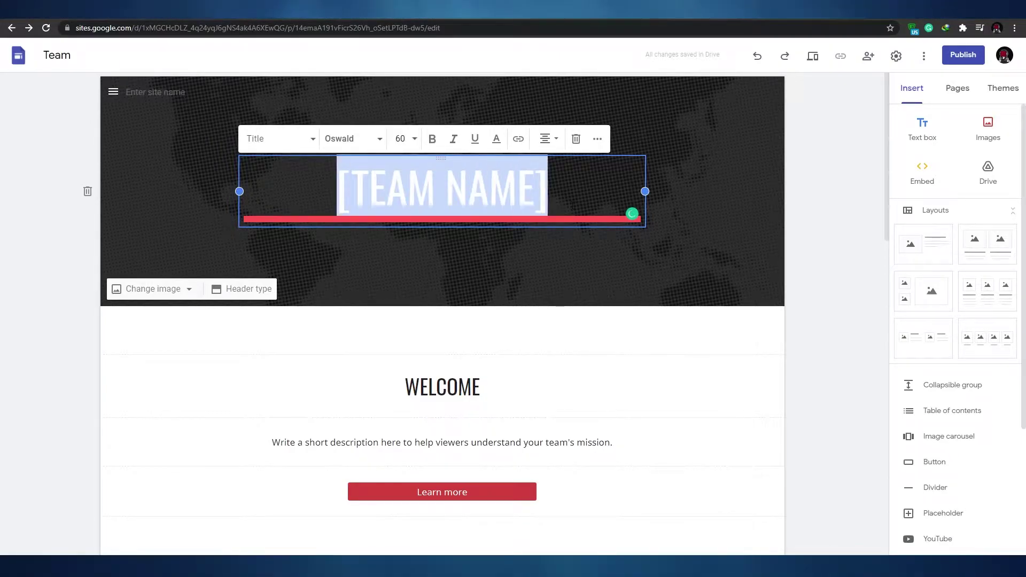
click(352, 138)
mouse_move(387, 278)
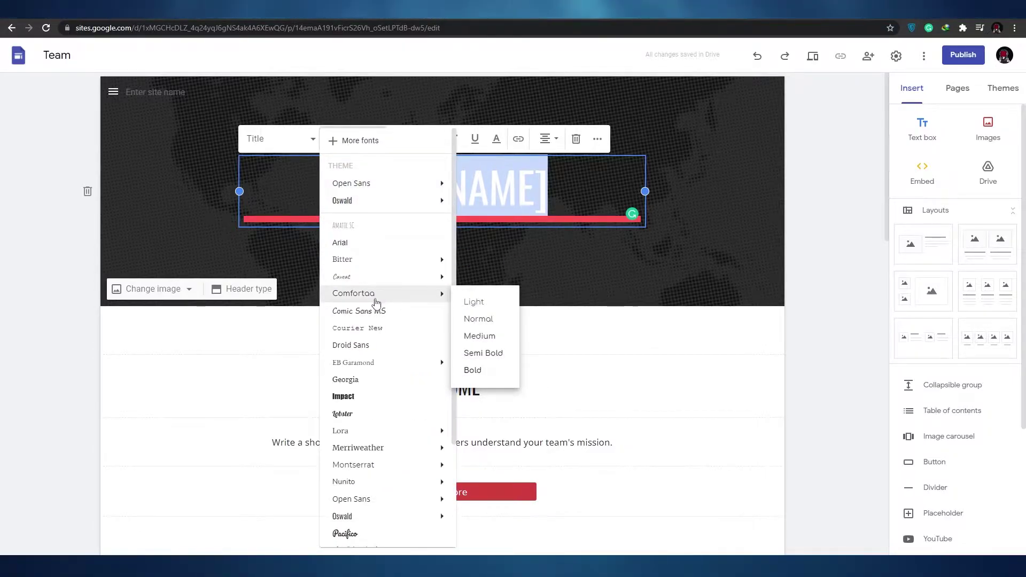
click(376, 302)
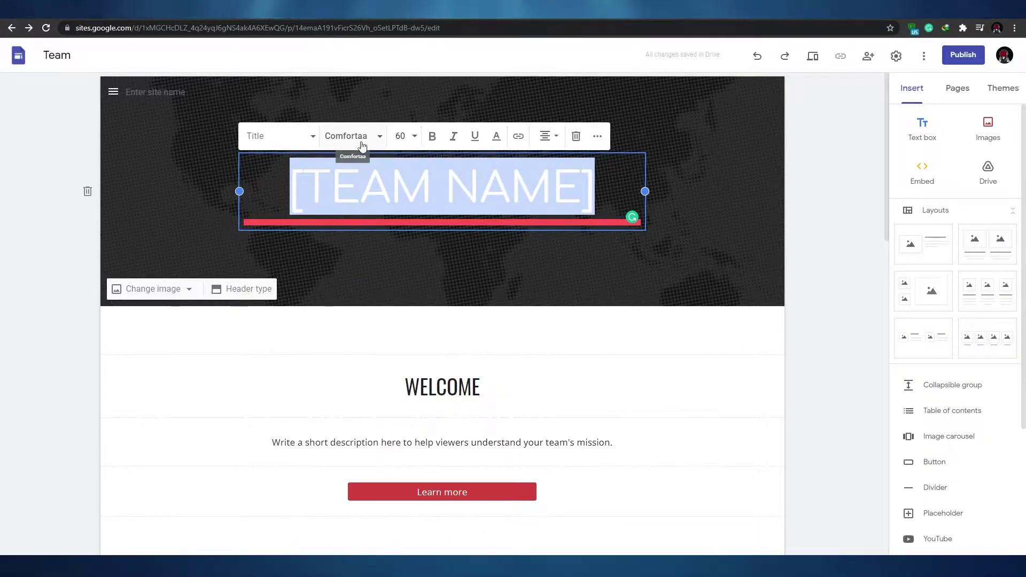
click(362, 144)
click(371, 342)
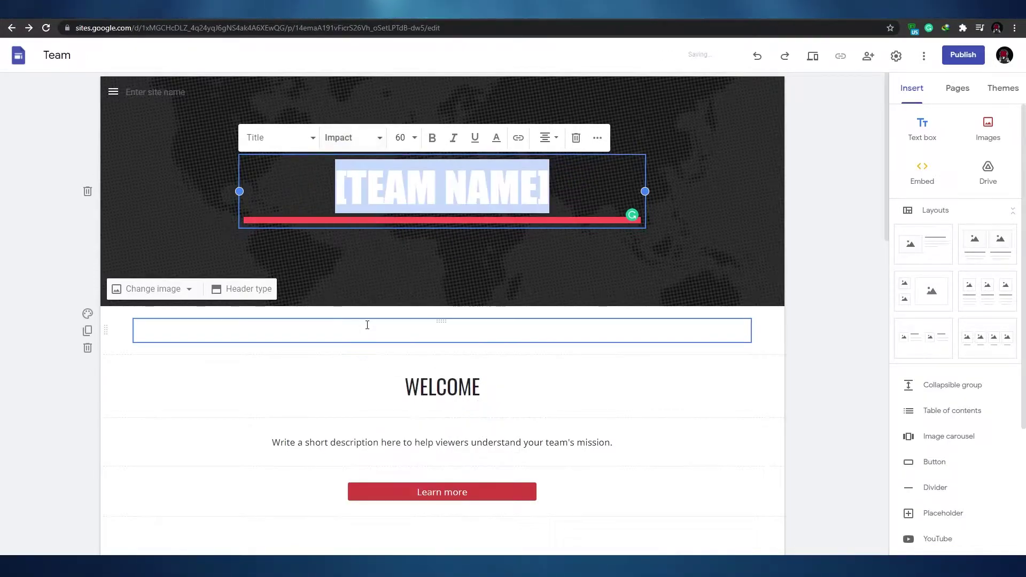
click(349, 140)
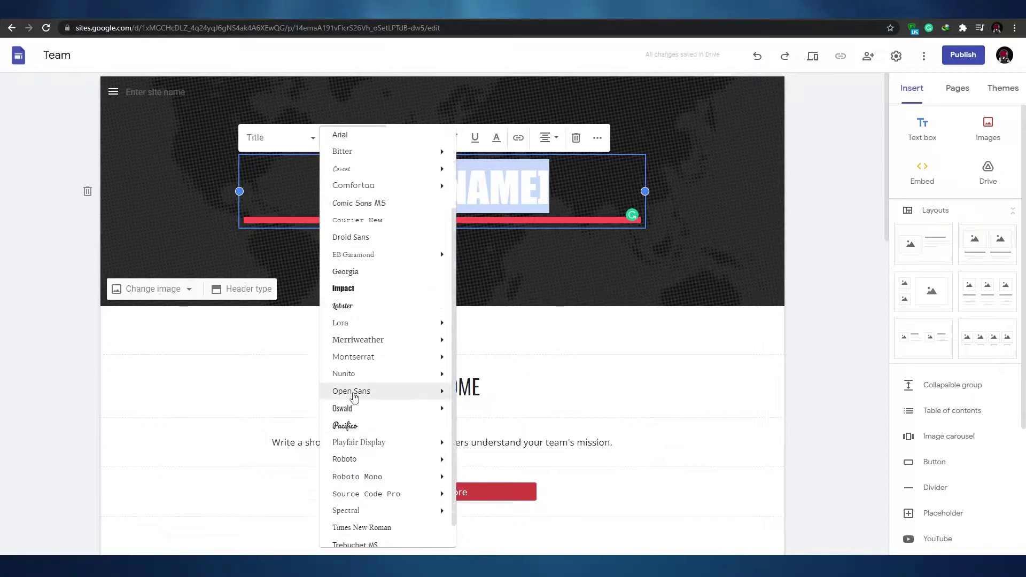
click(392, 376)
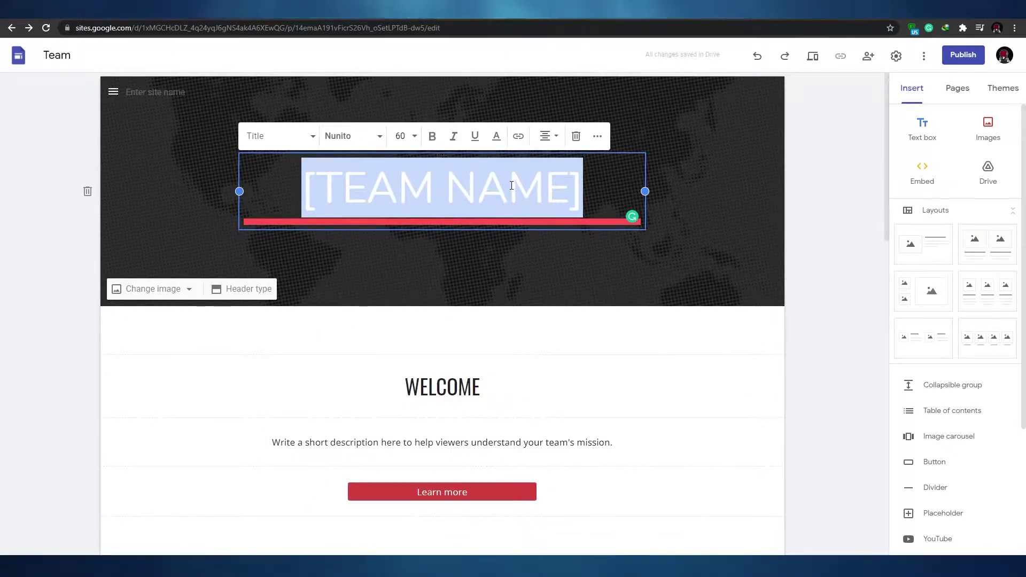
Confirm the title keeps size 60 and the Title style, then select it for replacement
click(496, 180)
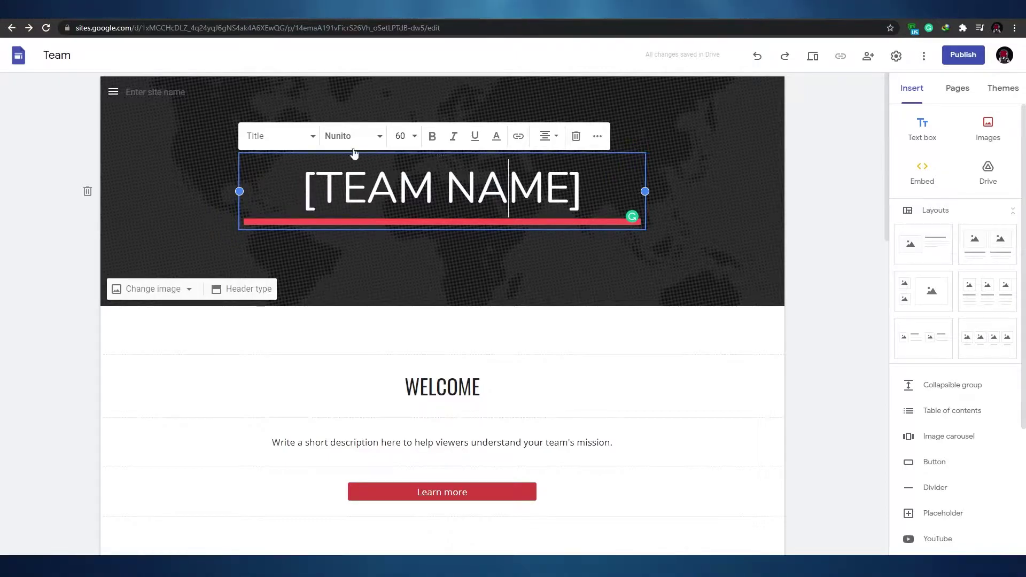
drag(303, 187, 563, 188)
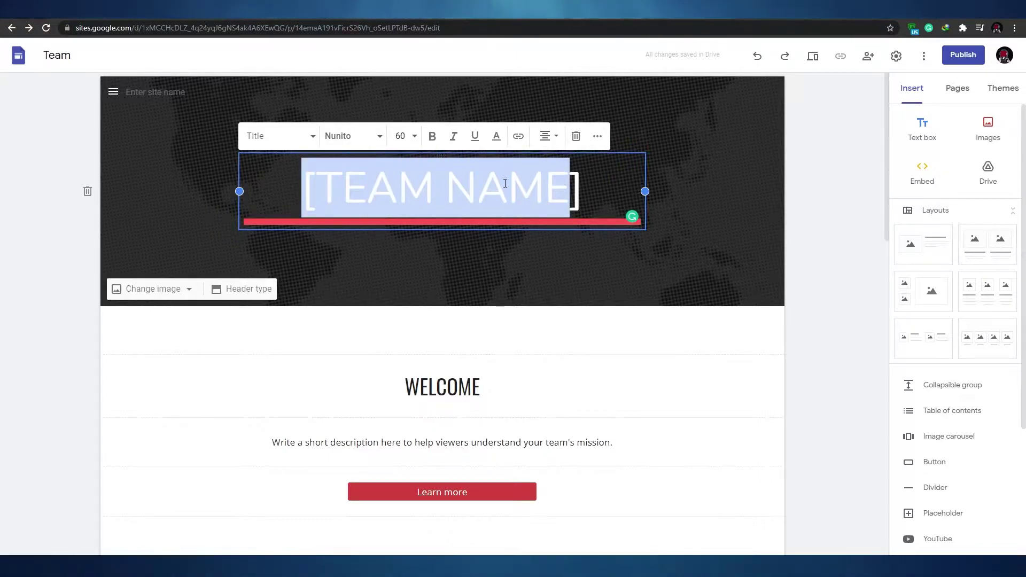
key(shift+Right)
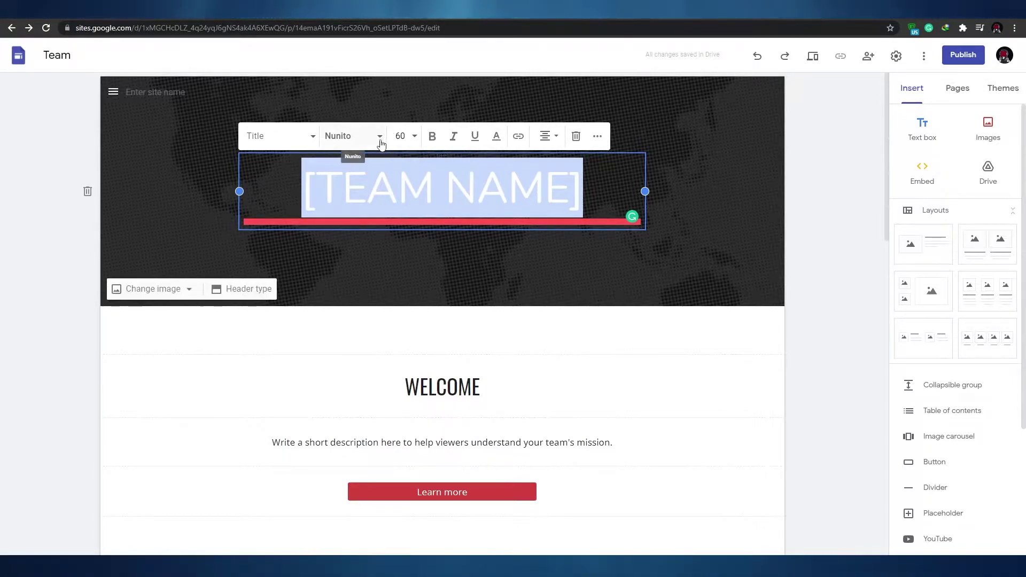
click(414, 136)
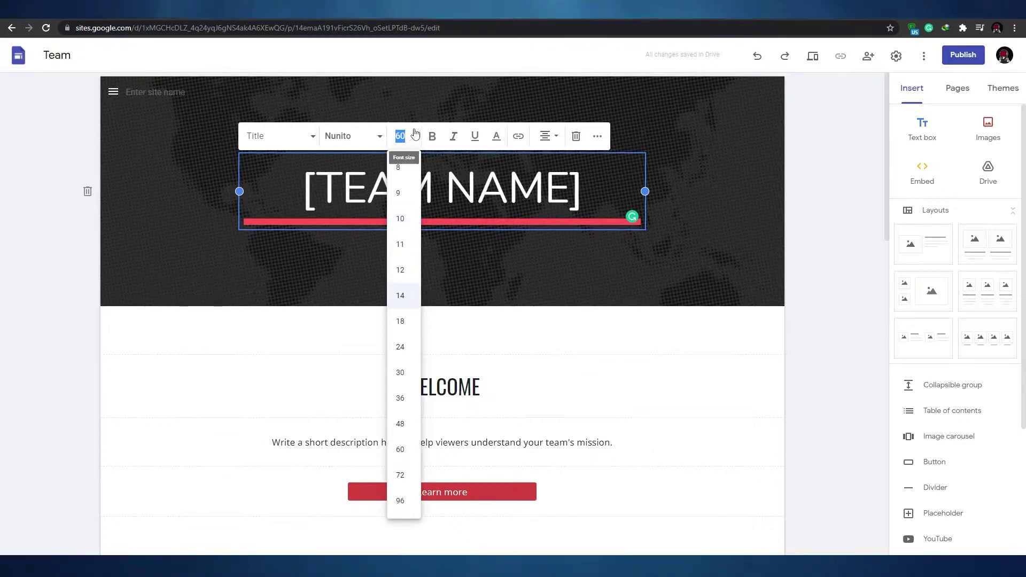
click(575, 203)
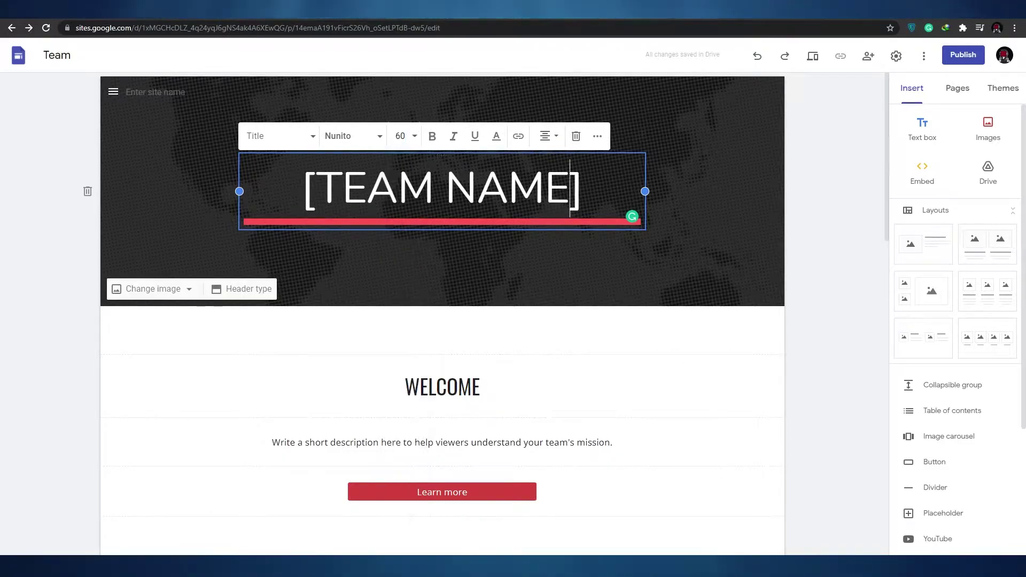
triple_click(563, 199)
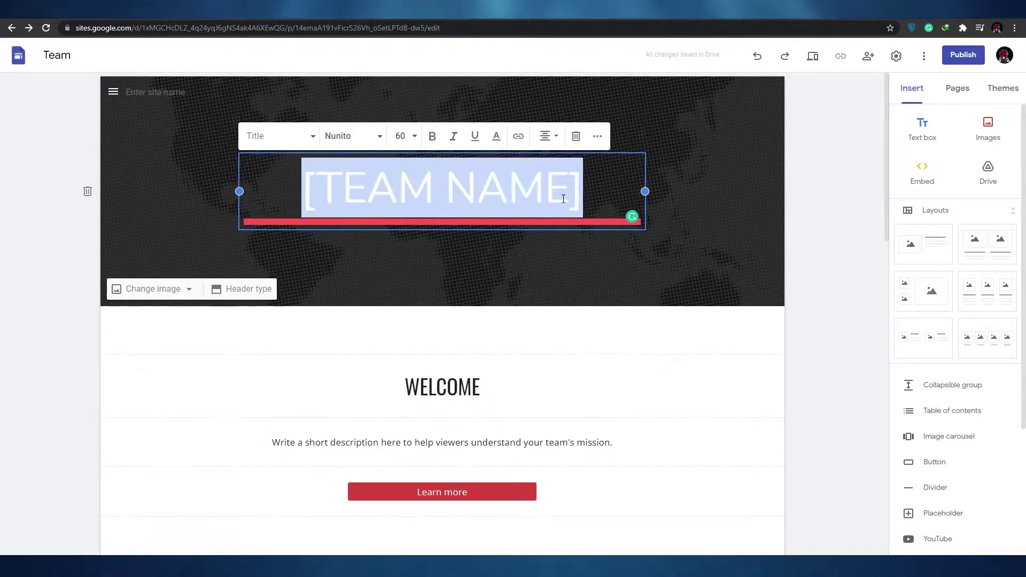
click(310, 136)
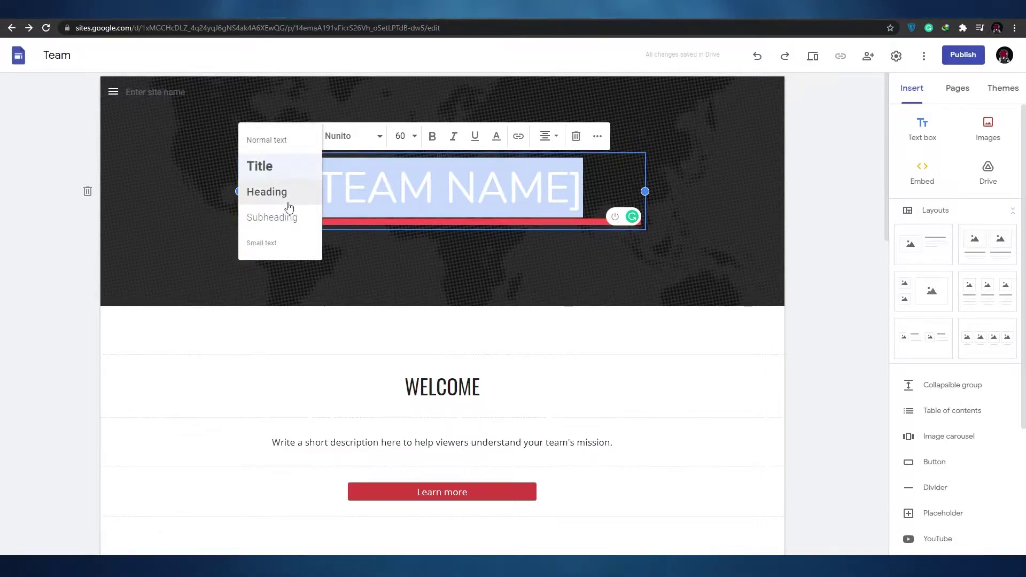
click(561, 205)
drag(323, 184, 584, 187)
click(276, 179)
drag(287, 182, 604, 197)
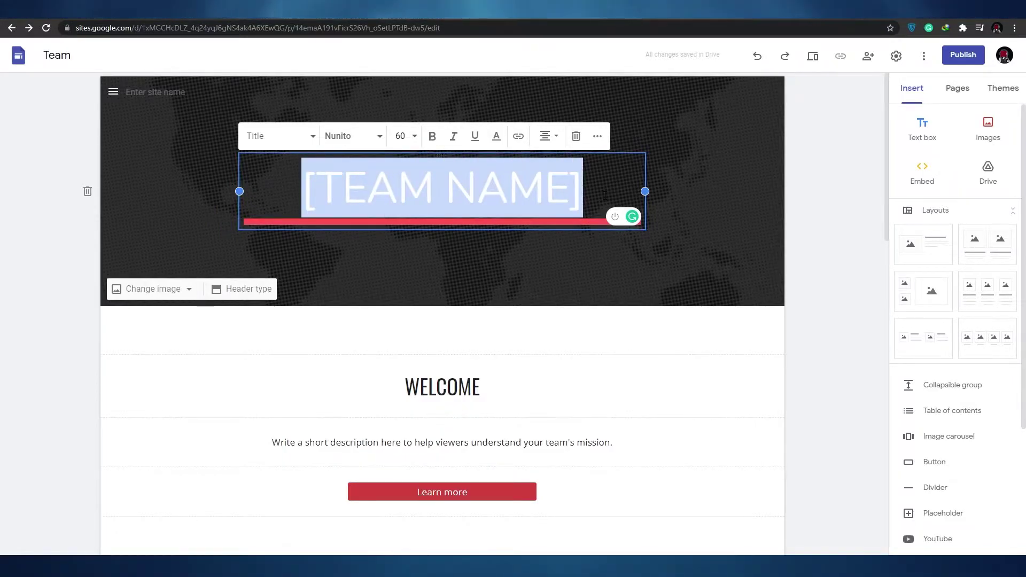
Retitle the header WEARHOUSE, deselect it, and bring the full header into view
text(WEARHOUSE)
mouse_move(497, 192)
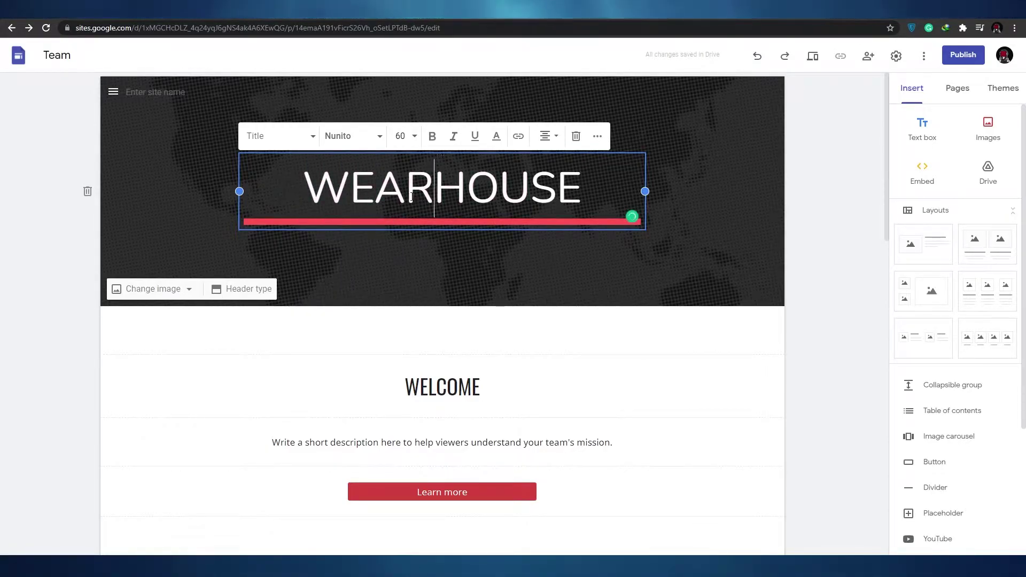
click(851, 206)
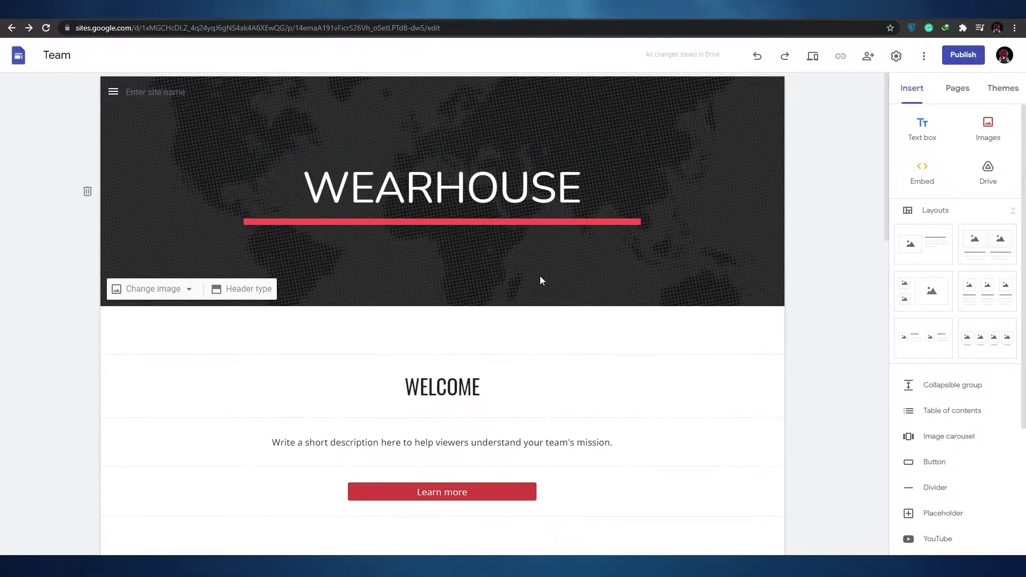
scroll(492, 281, down, 3)
scroll(508, 288, up, 3)
scroll(310, 321, down, 2)
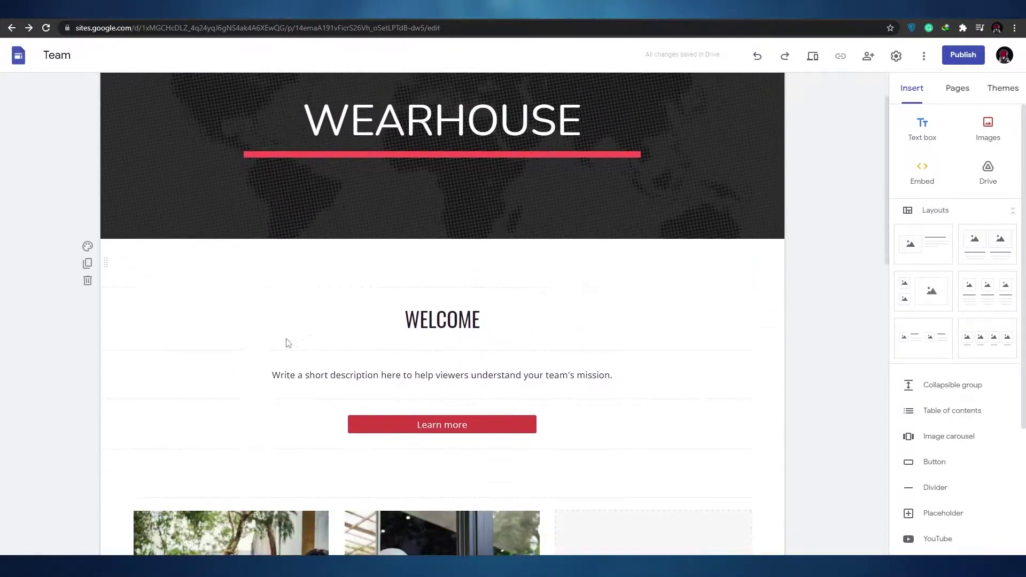
scroll(288, 342, up, 2)
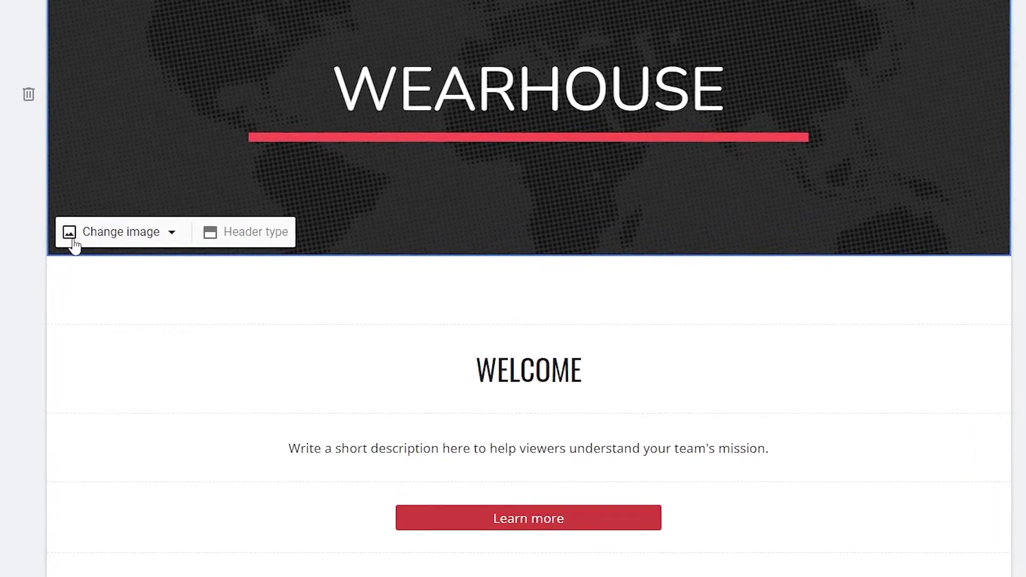
Open the header's image picker and look through its URL, Search, Albums and Drive tabs
click(73, 241)
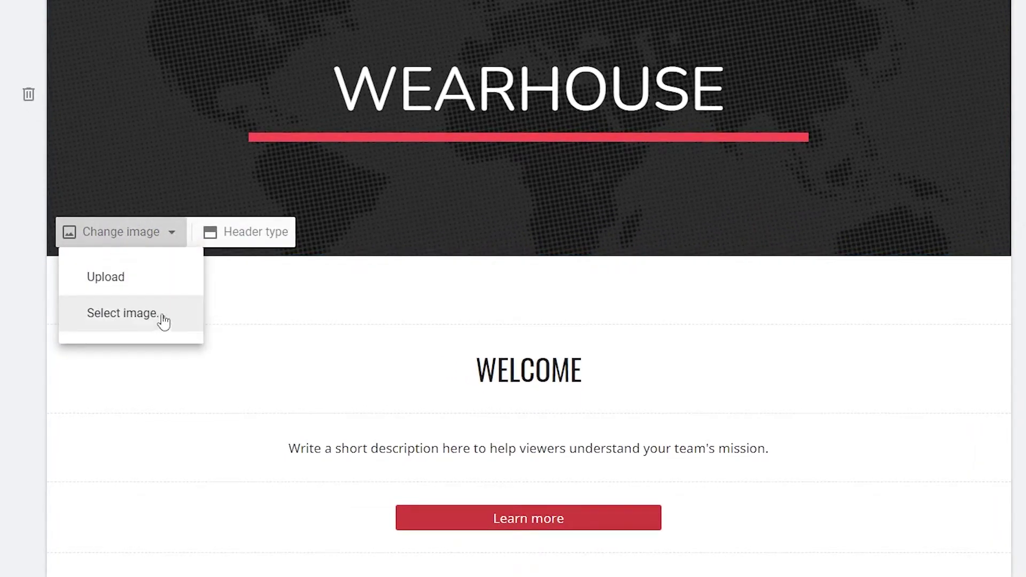
click(163, 321)
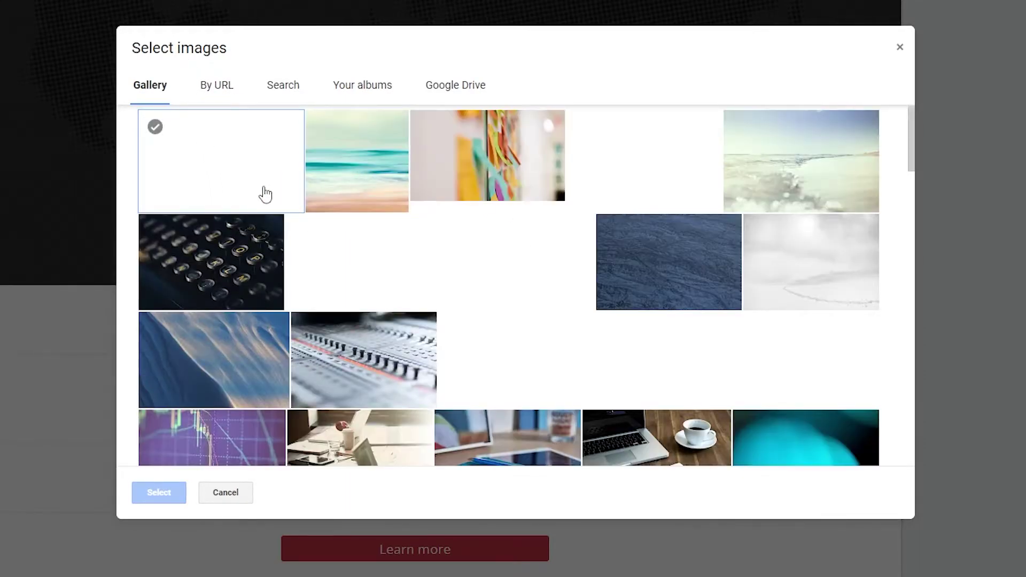
scroll(267, 189, down, 2)
scroll(291, 280, down, 5)
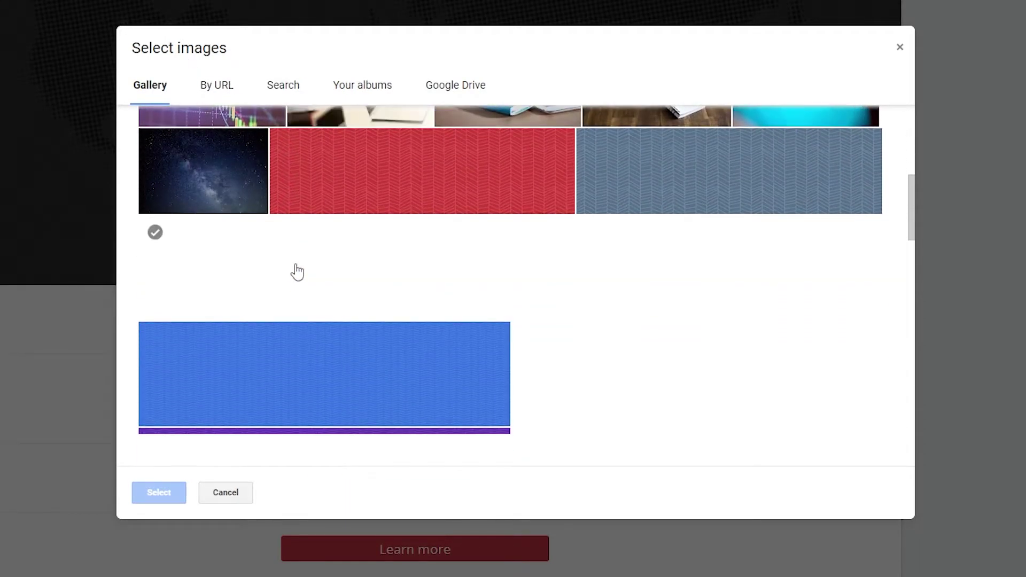
scroll(323, 306, up, 7)
click(224, 96)
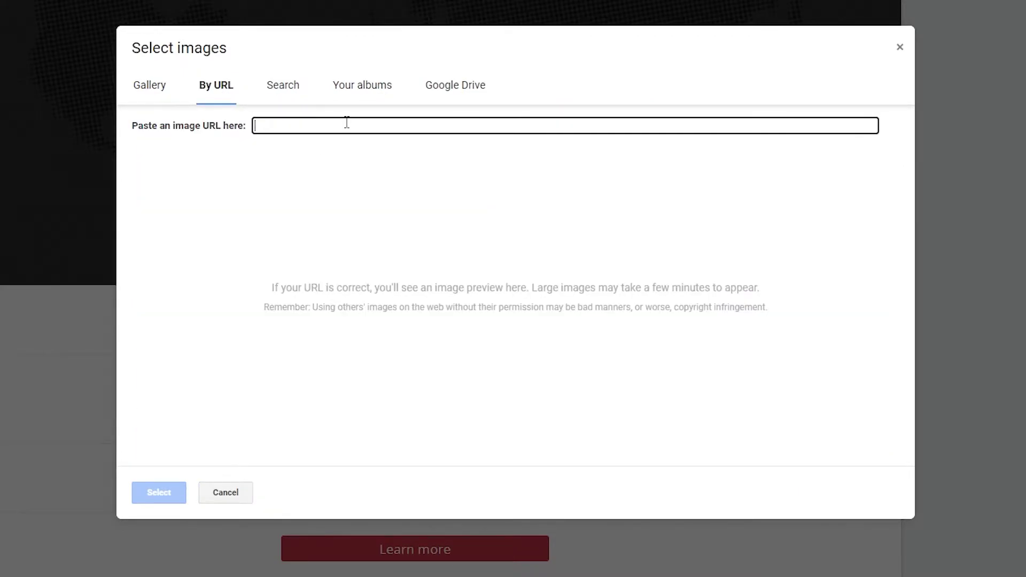
click(273, 88)
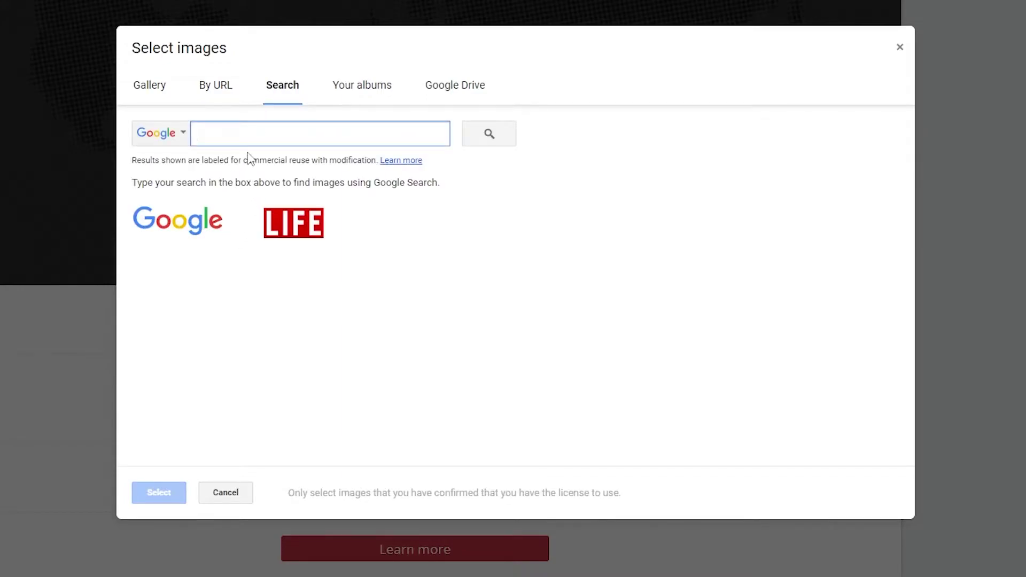
click(377, 96)
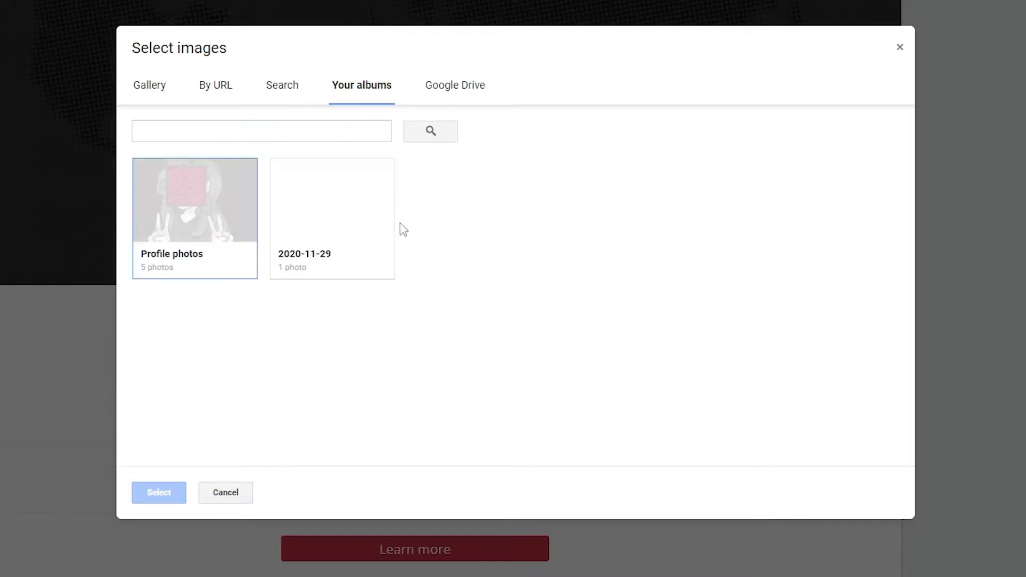
click(446, 107)
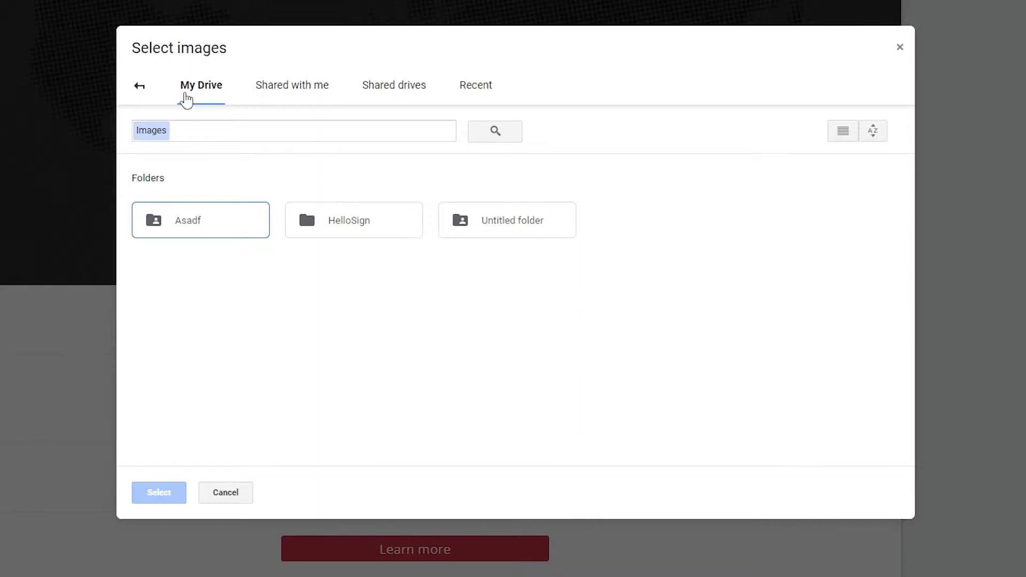
Pick the blue bokeh lights photo from the Gallery as the header background
click(139, 85)
scroll(426, 224, down, 10)
scroll(426, 225, down, 9)
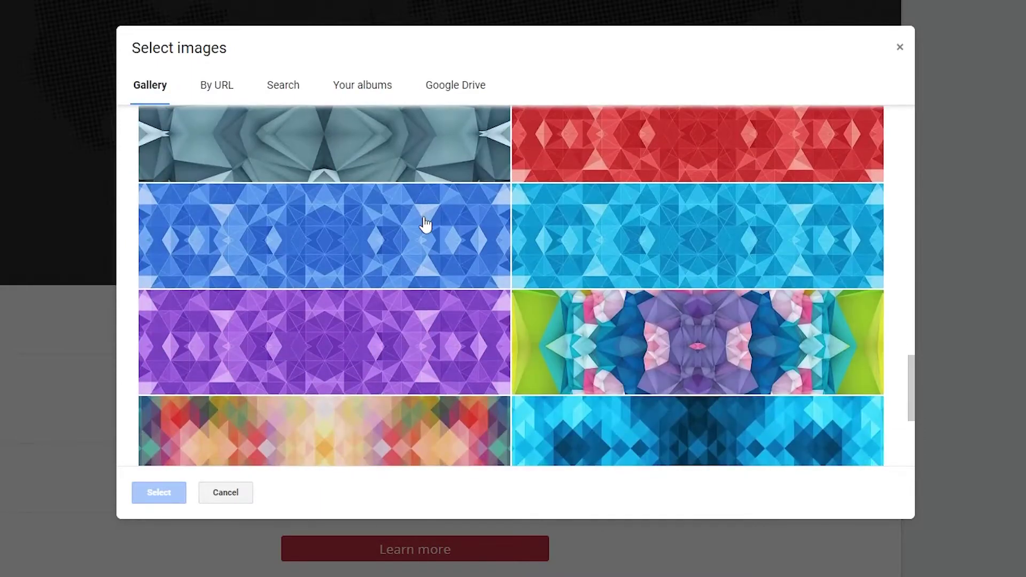
scroll(426, 225, up, 8)
scroll(426, 224, up, 10)
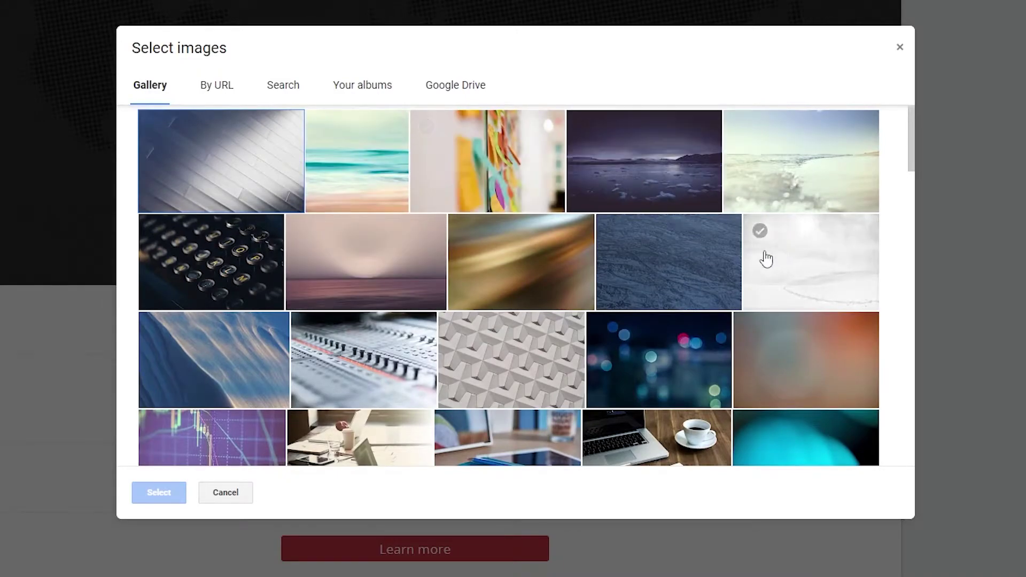
click(649, 375)
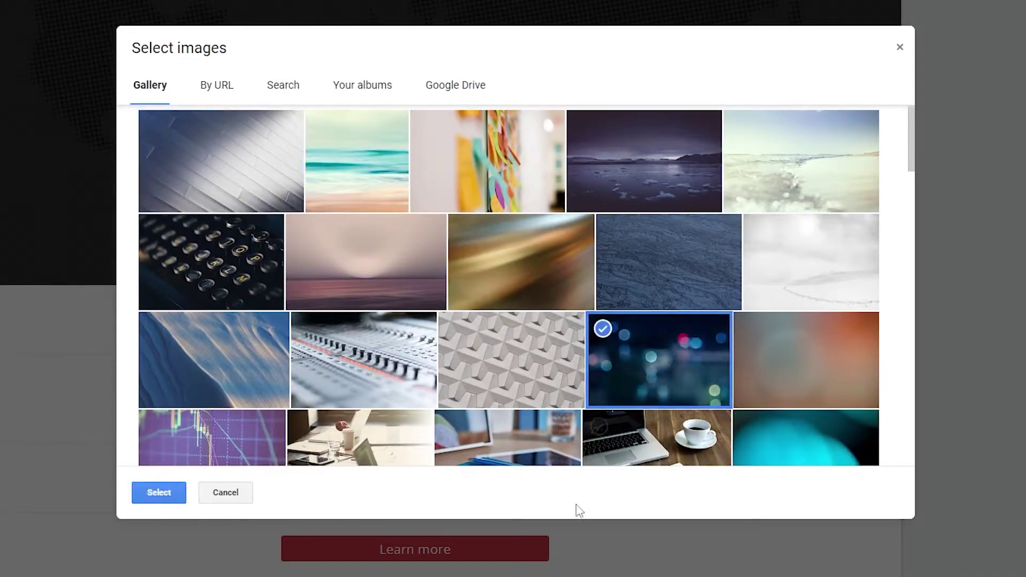
click(167, 500)
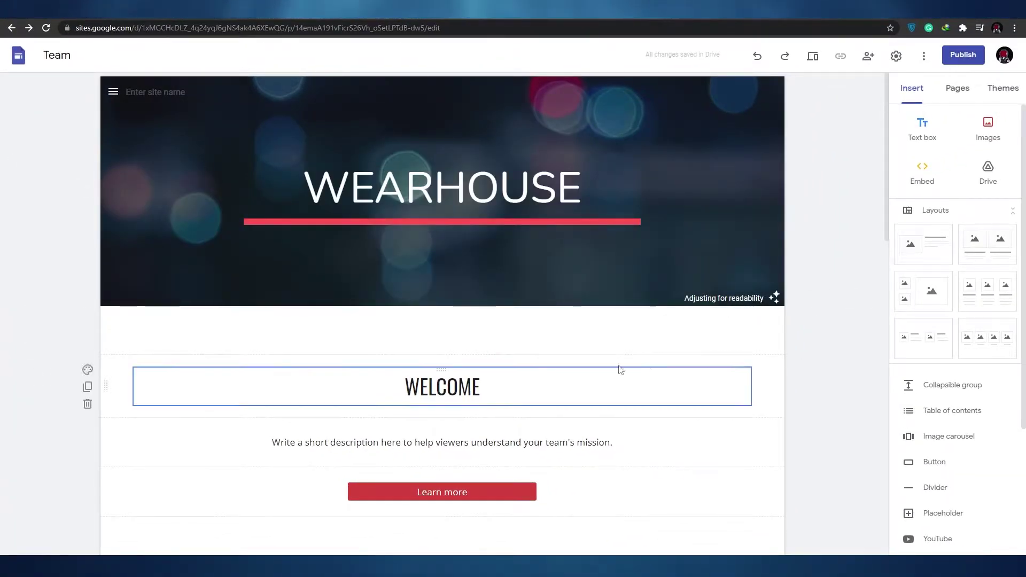
Scroll down to the core value cards and select the first card's photo
scroll(530, 422, down, 2)
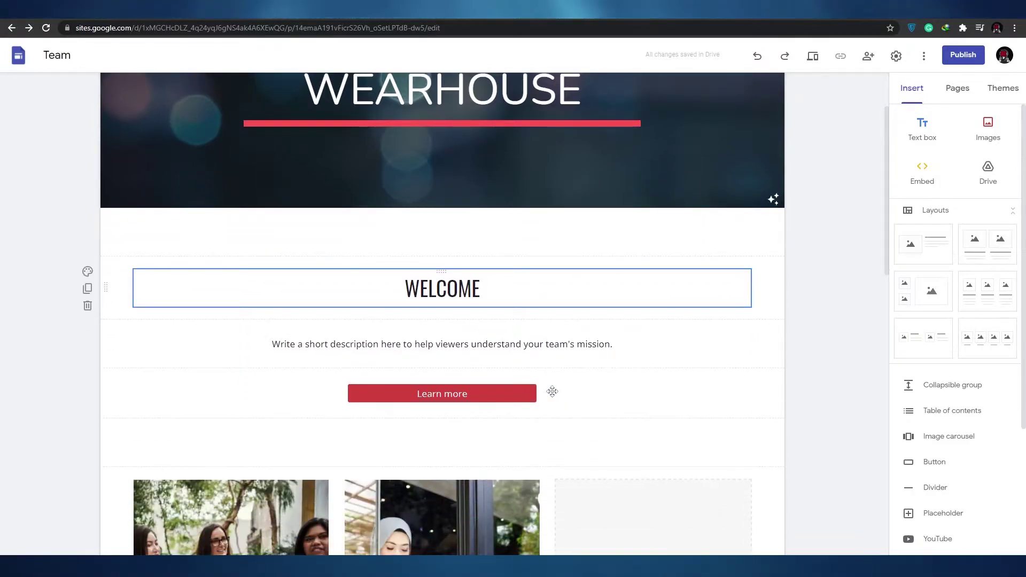
scroll(408, 197, down, 1)
scroll(409, 193, up, 2)
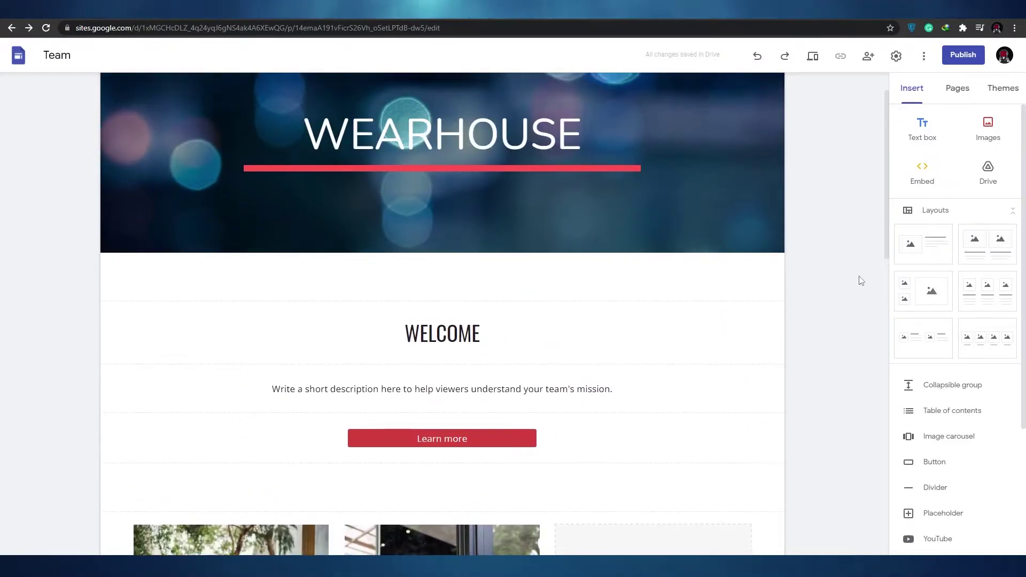
scroll(470, 318, down, 3)
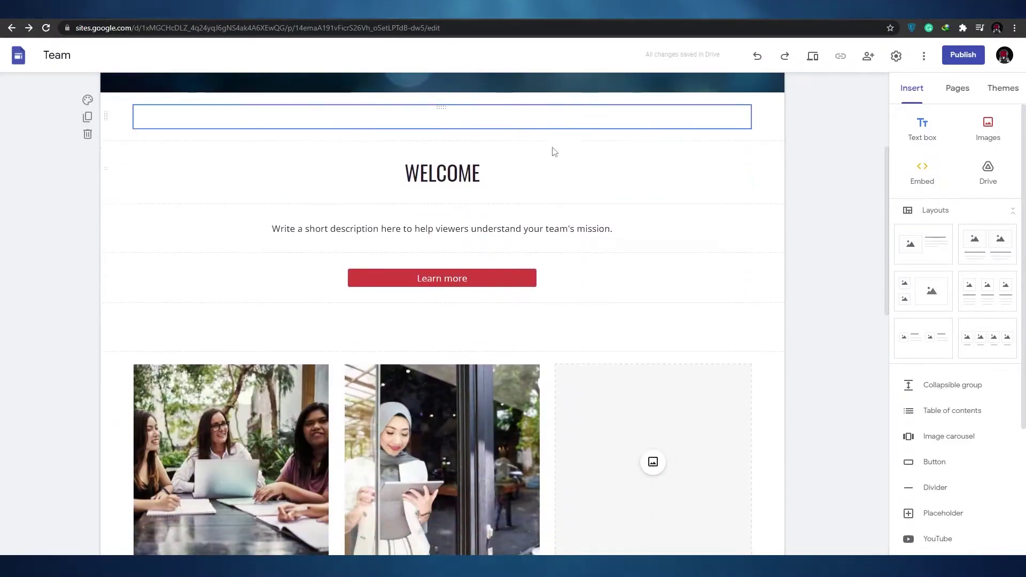
scroll(448, 227, down, 3)
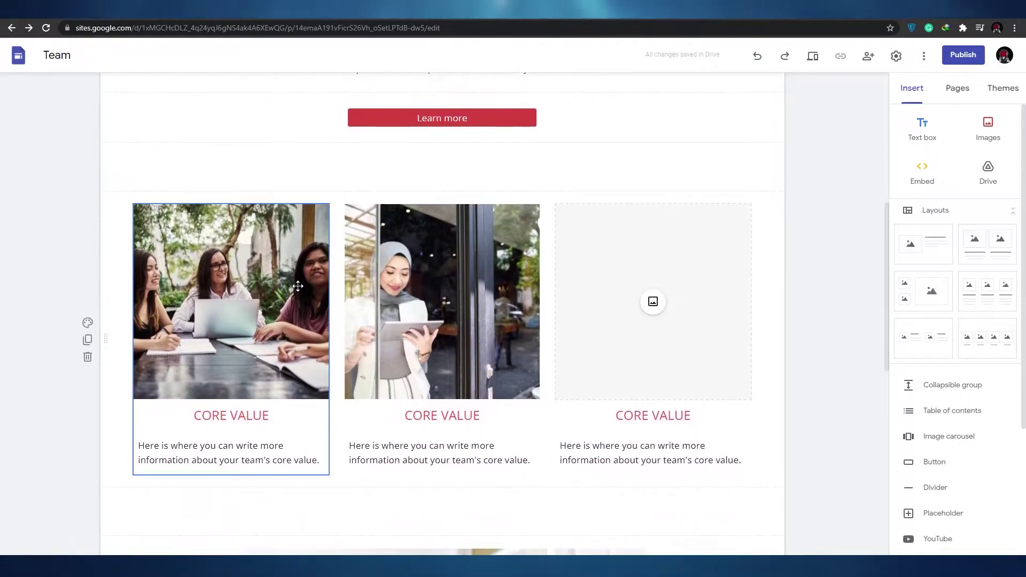
scroll(352, 367, down, 4)
scroll(352, 367, up, 3)
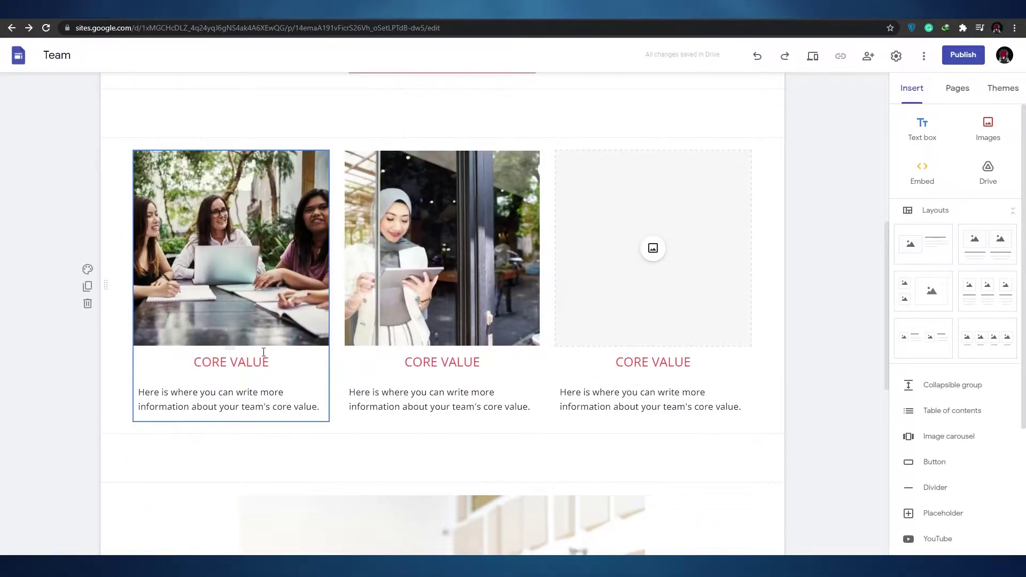
scroll(224, 305, up, 1)
click(231, 286)
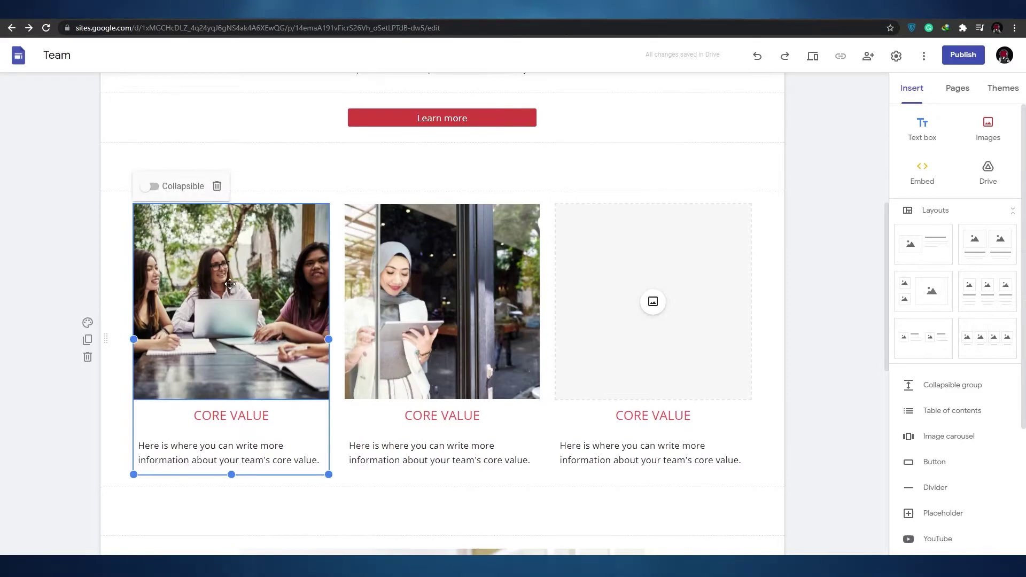
click(128, 310)
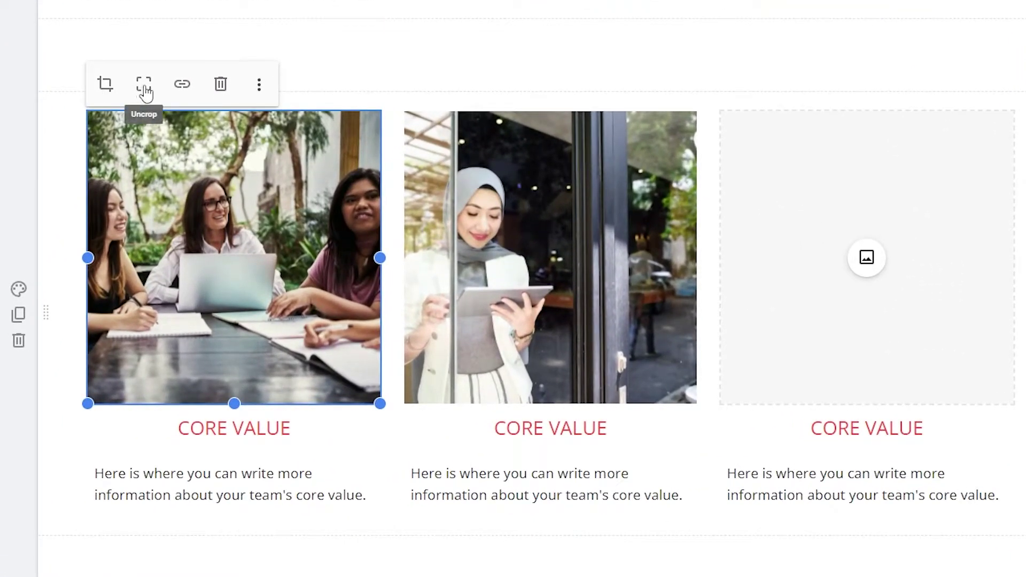
Delete the first card's photo and start replacing the second card's photo via Select image
click(217, 92)
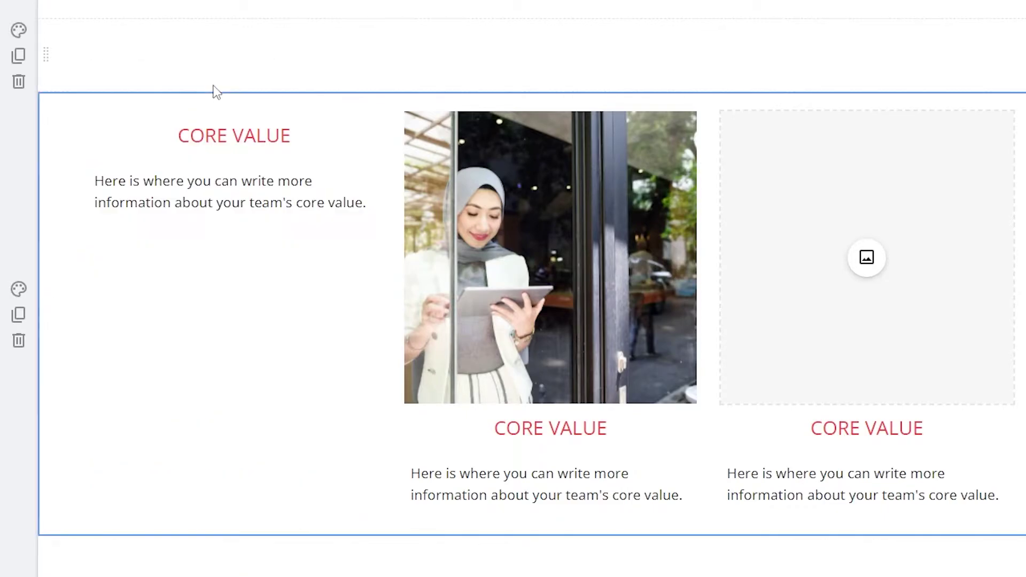
click(549, 224)
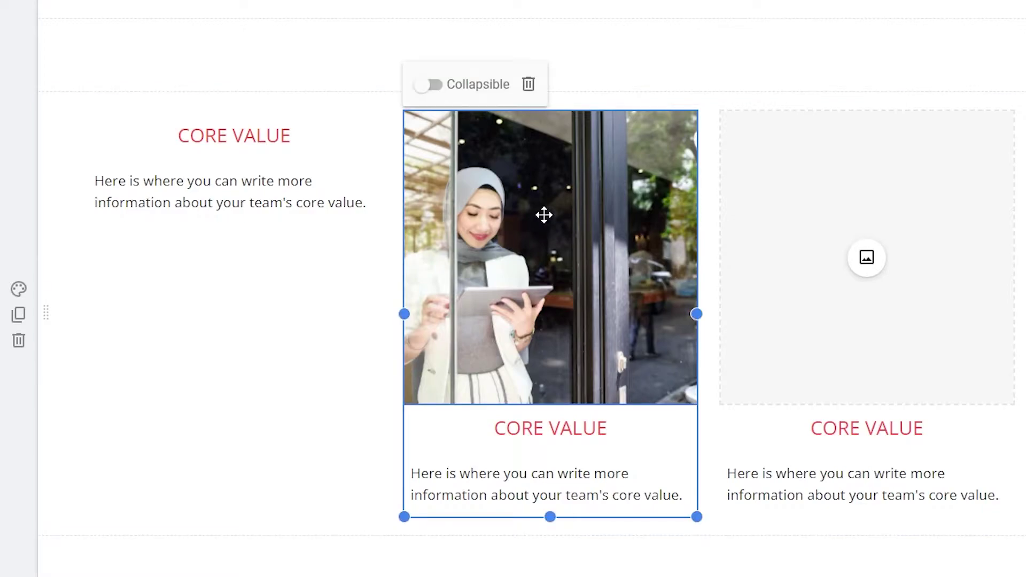
click(543, 212)
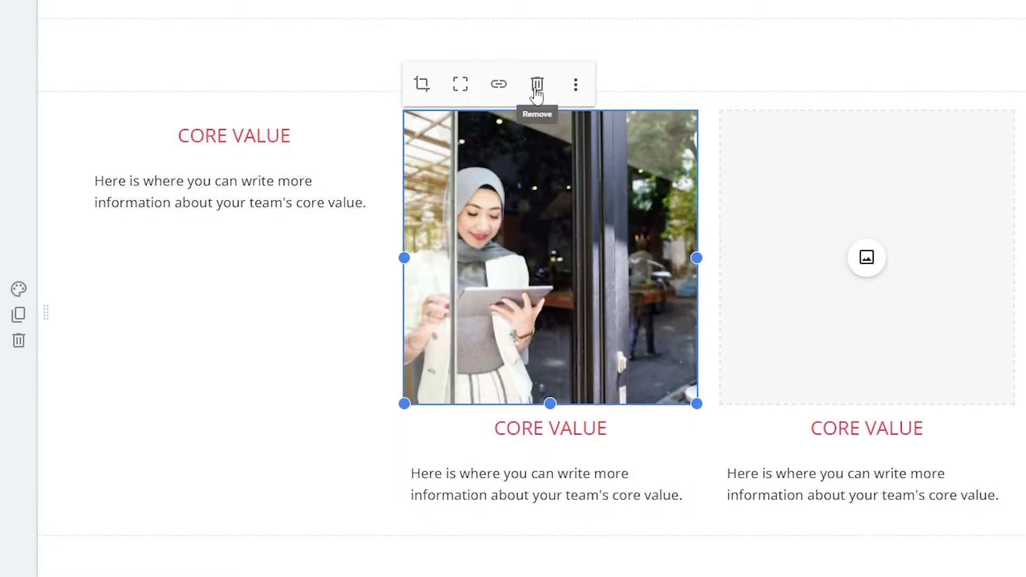
click(579, 91)
mouse_move(591, 107)
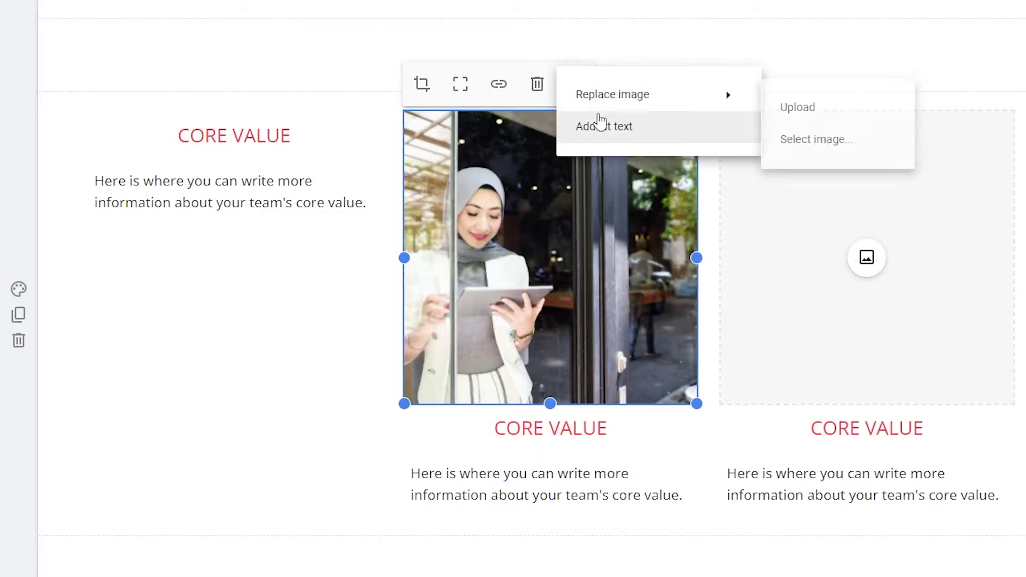
click(817, 141)
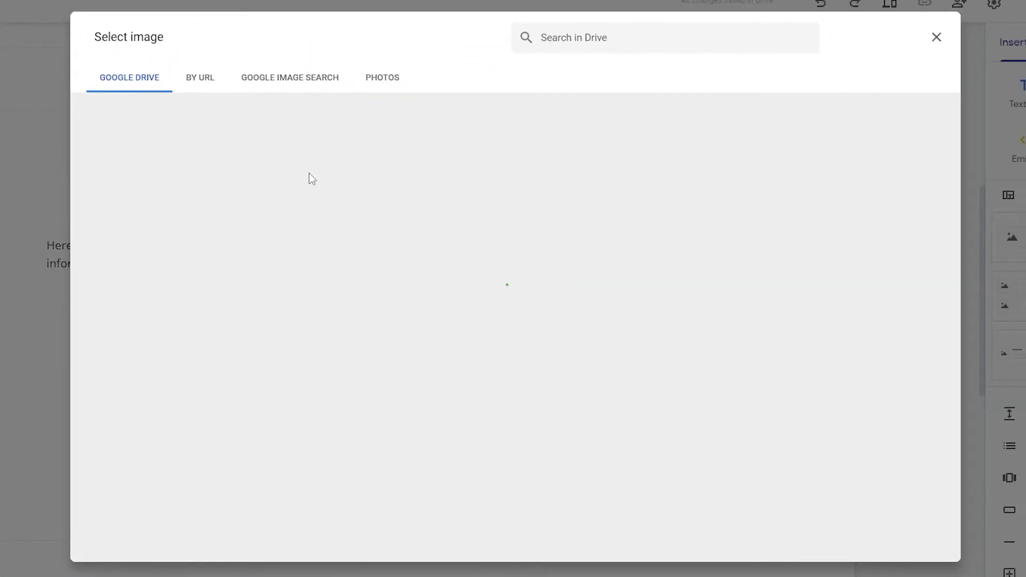
Search web images for 'handbag' and insert the red-and-white striped navy bag
click(283, 81)
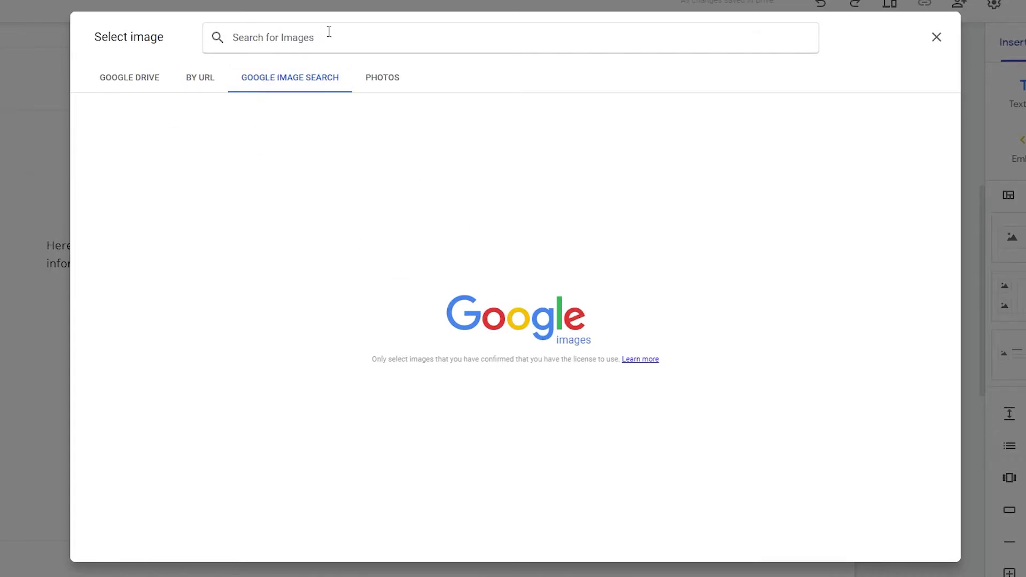
text(handbags)
key(Return)
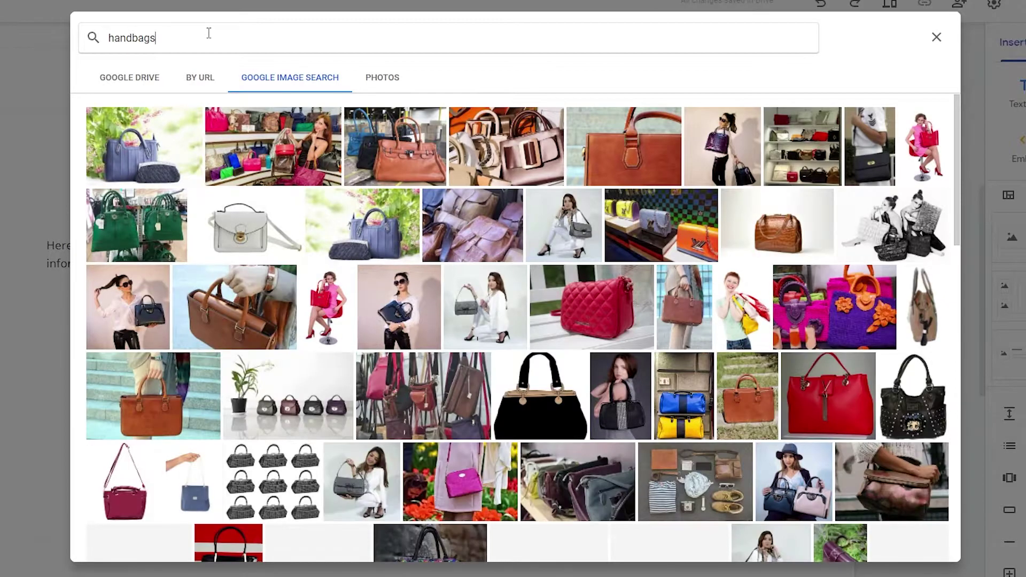
key(BackSpace)
key(Return)
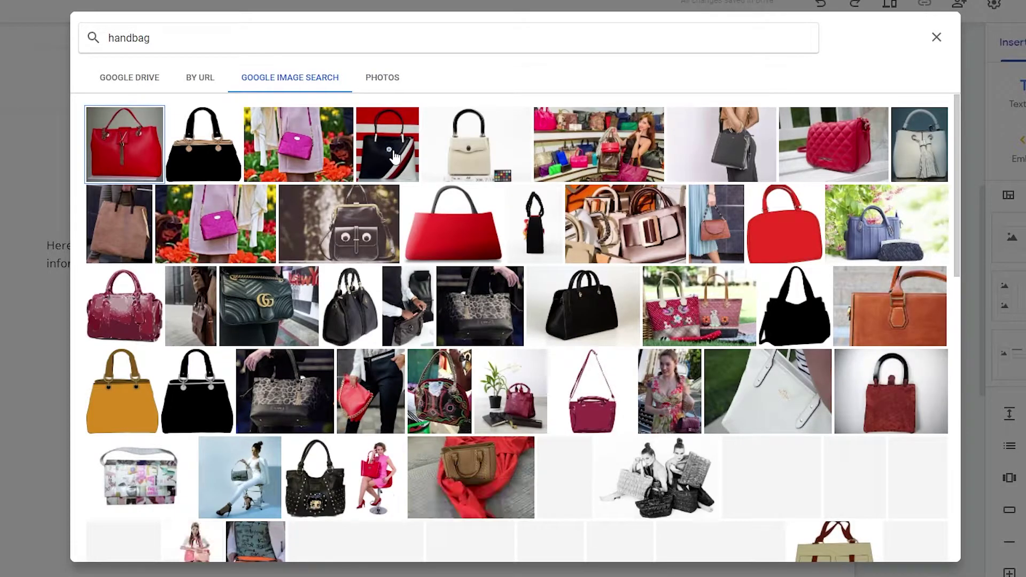
click(392, 157)
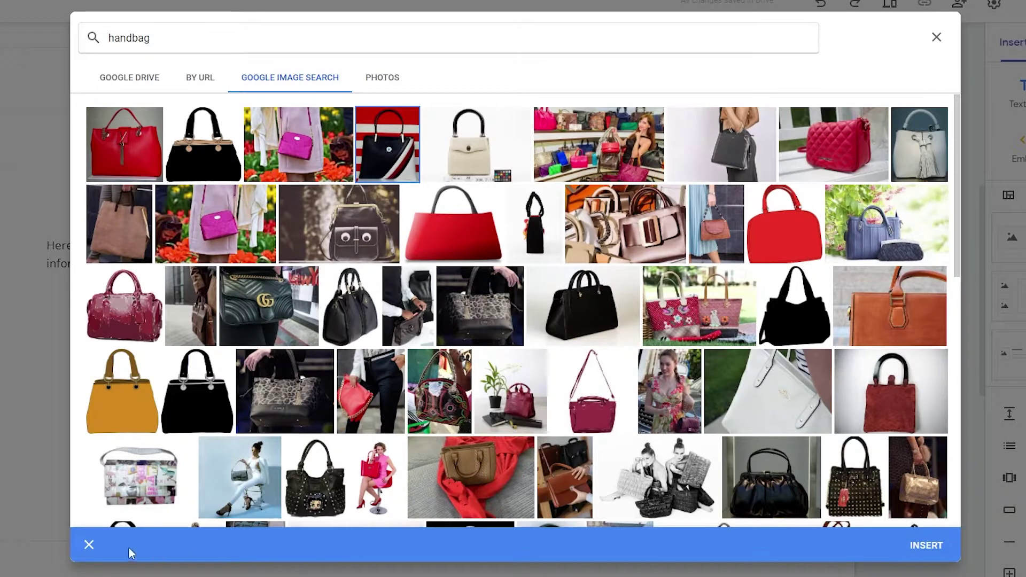
click(926, 545)
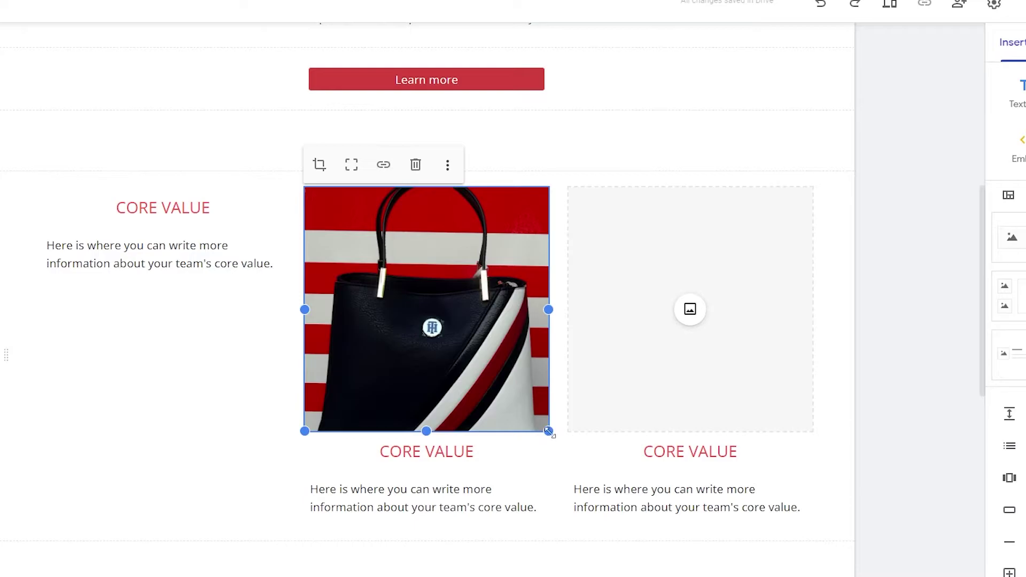
Fill the third card's empty image slot with a red handbag from a 'hand bags' image search
mouse_move(548, 431)
mouse_down()
mouse_move(563, 451)
mouse_move(553, 432)
mouse_up()
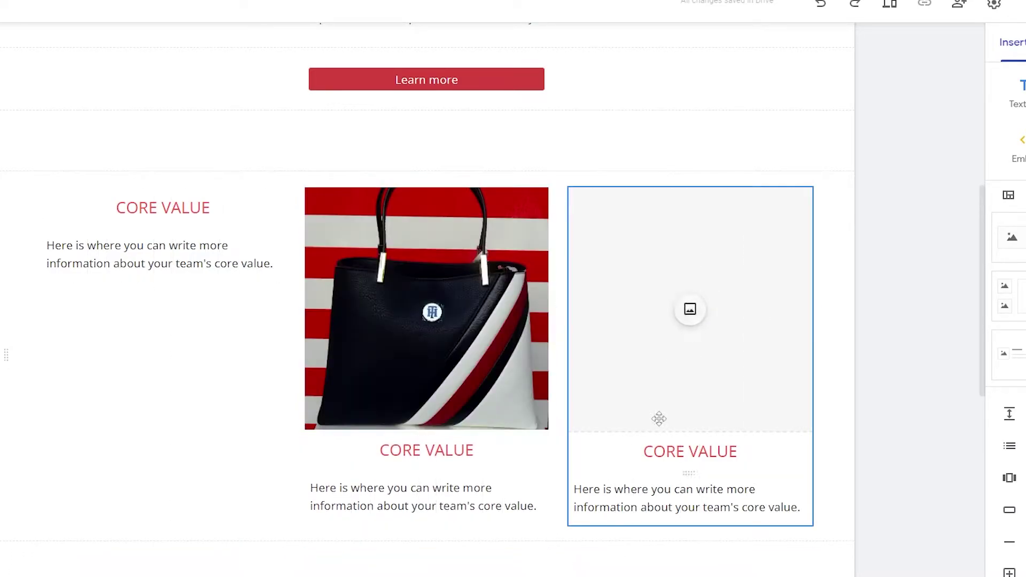
click(689, 309)
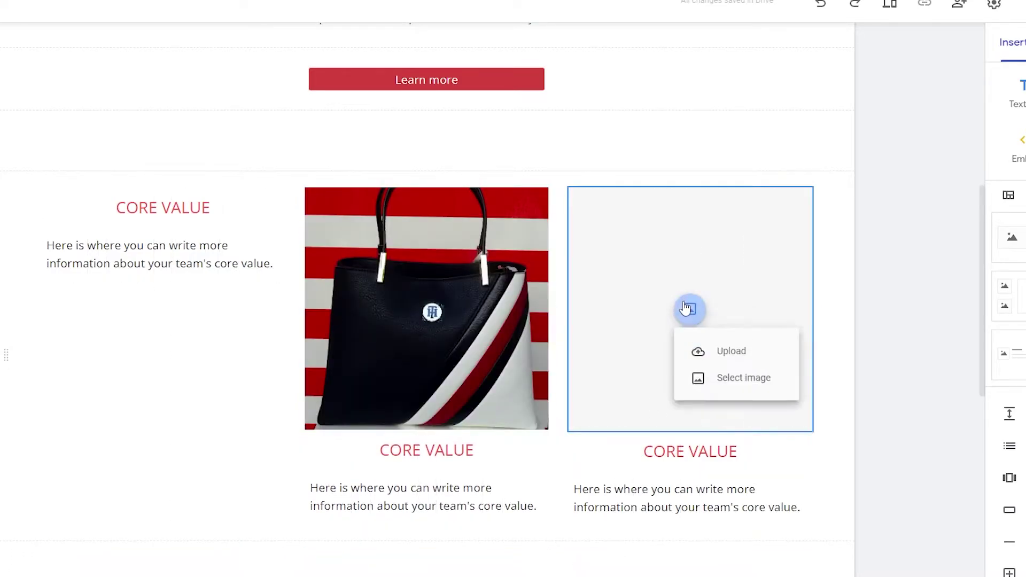
click(722, 380)
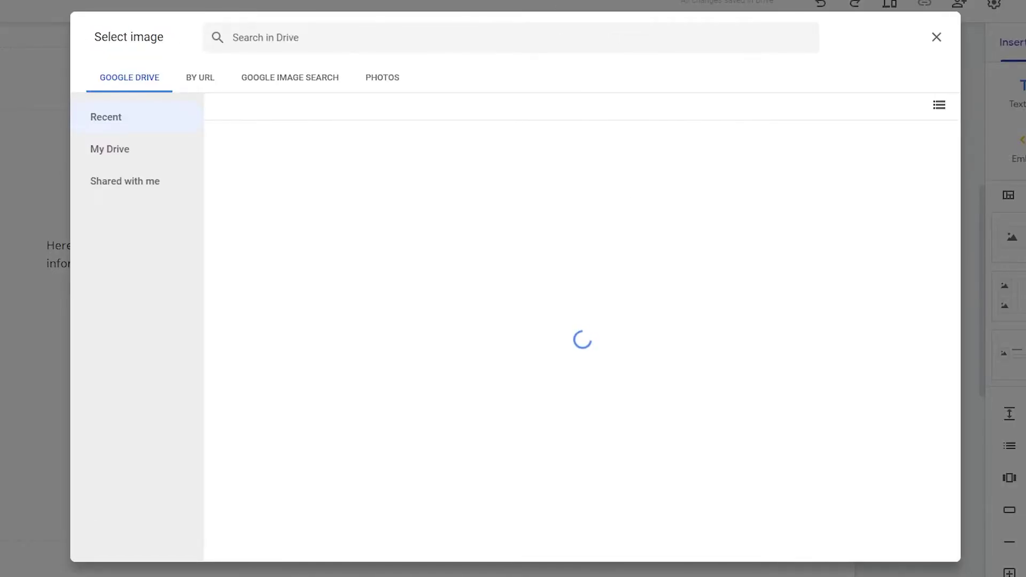
click(317, 30)
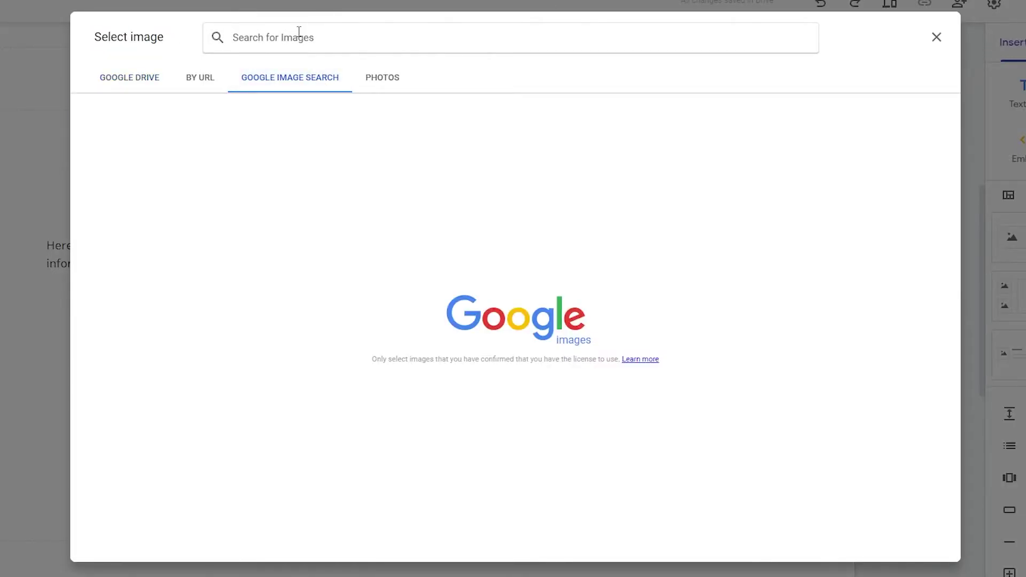
text(hand bags)
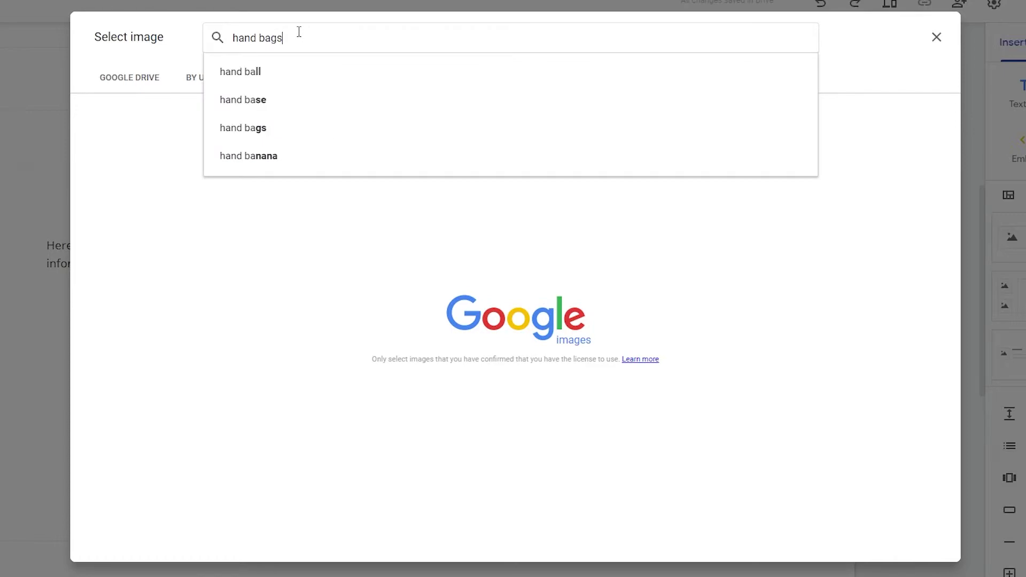
key(Return)
click(428, 311)
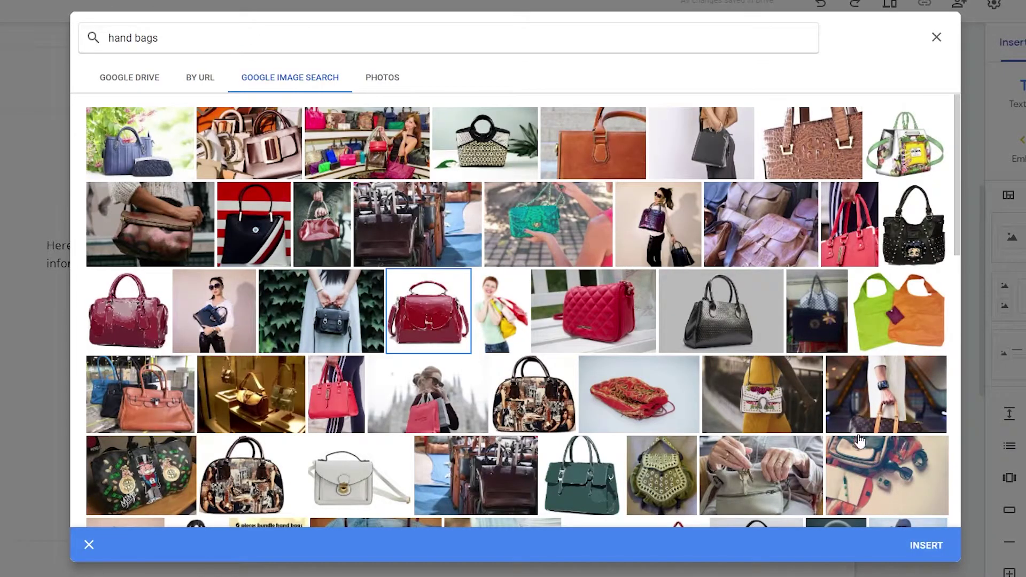
click(927, 546)
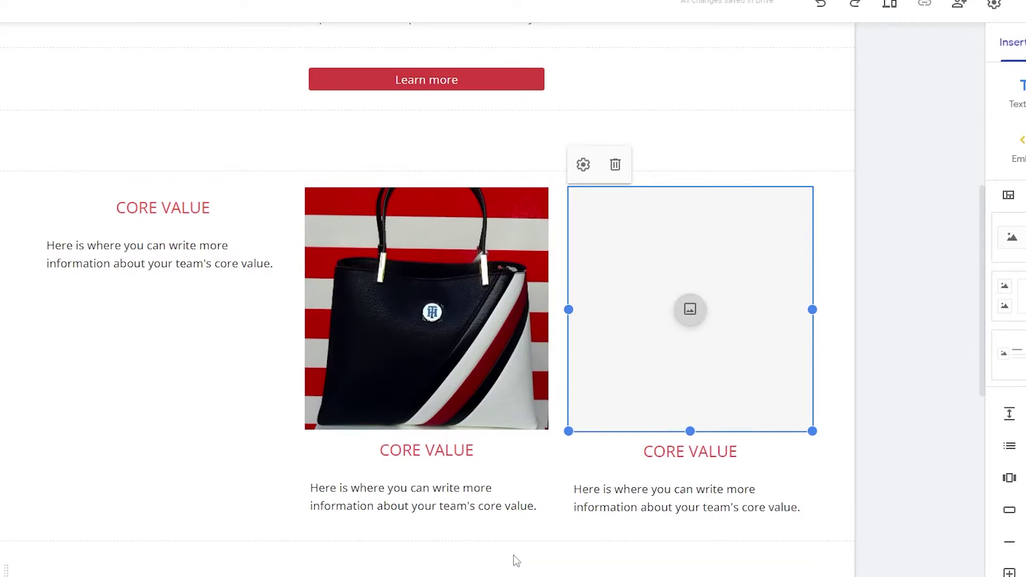
Rename the middle and right CORE VALUE headings to 'Buy now'
scroll(627, 288, down, 1)
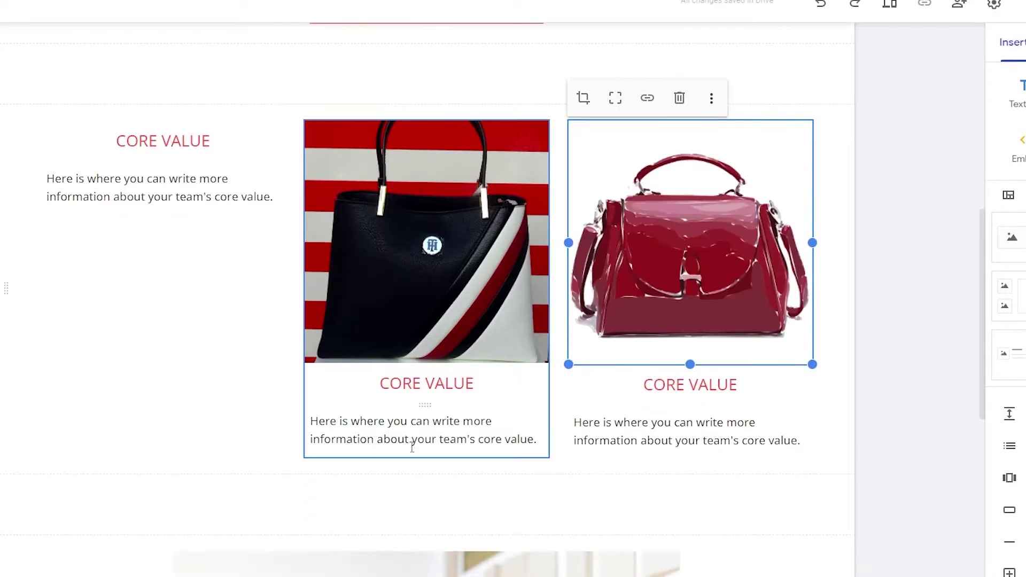
click(386, 385)
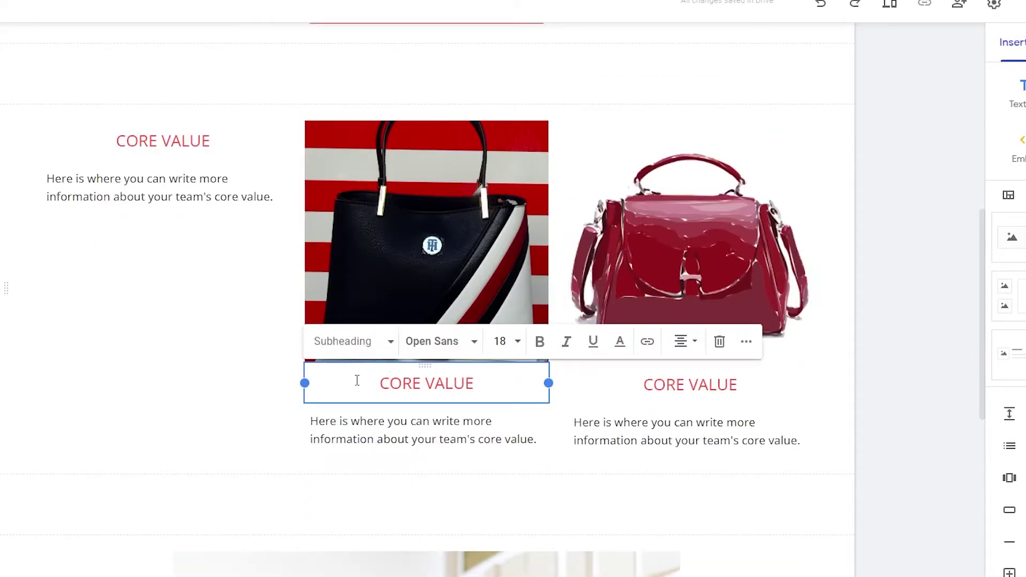
drag(376, 391, 519, 390)
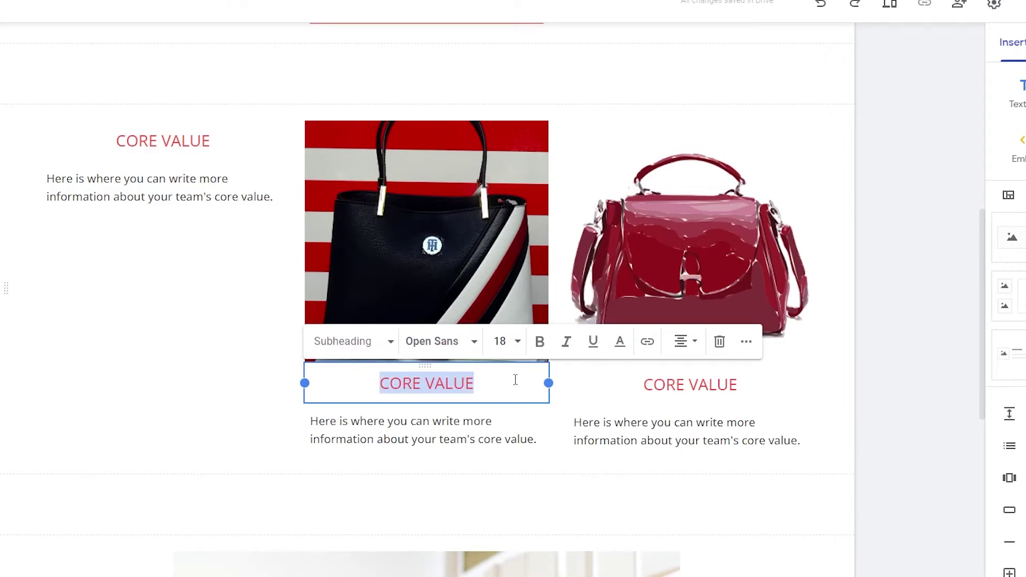
text(Buy now)
click(646, 385)
drag(647, 384, 895, 401)
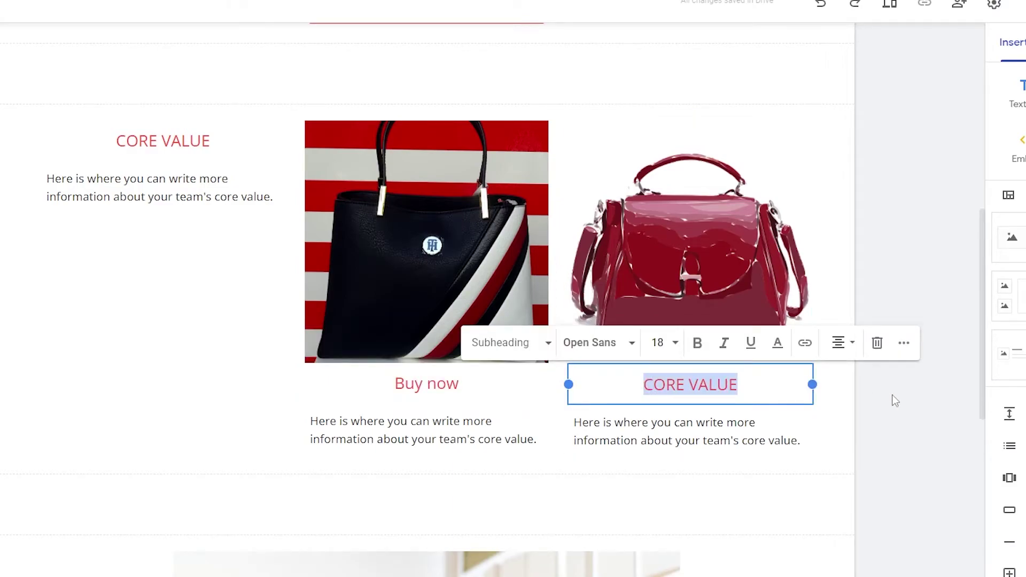
text(Buy now)
click(361, 457)
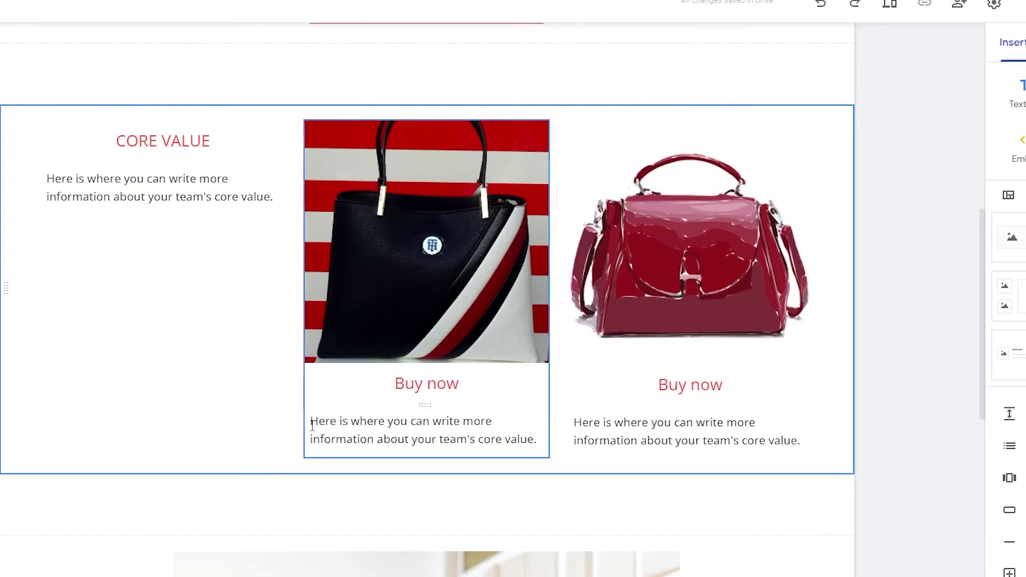
Replace the middle card's description with a centred '50$.' price
click(312, 426)
drag(312, 426, 538, 452)
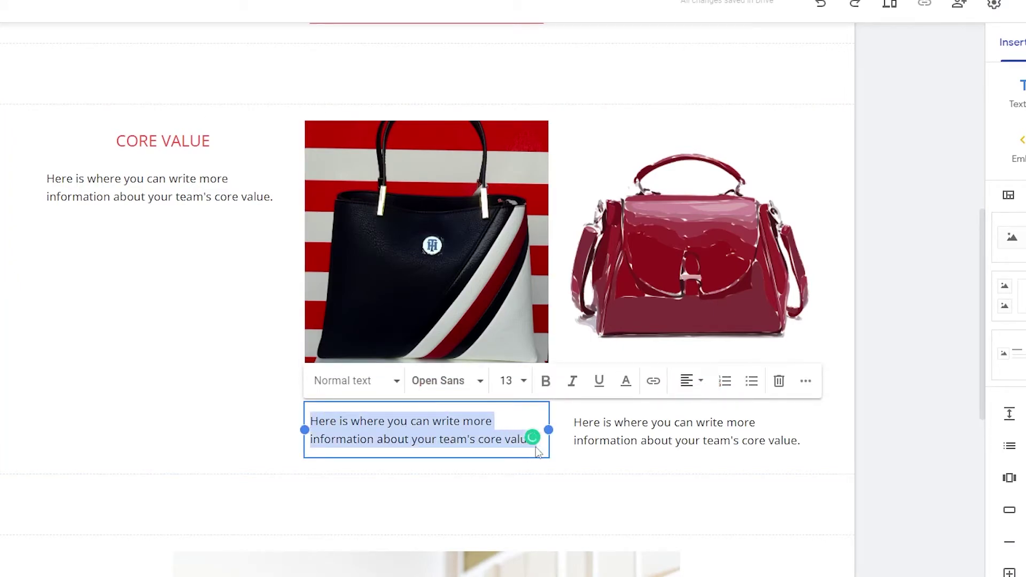
click(382, 236)
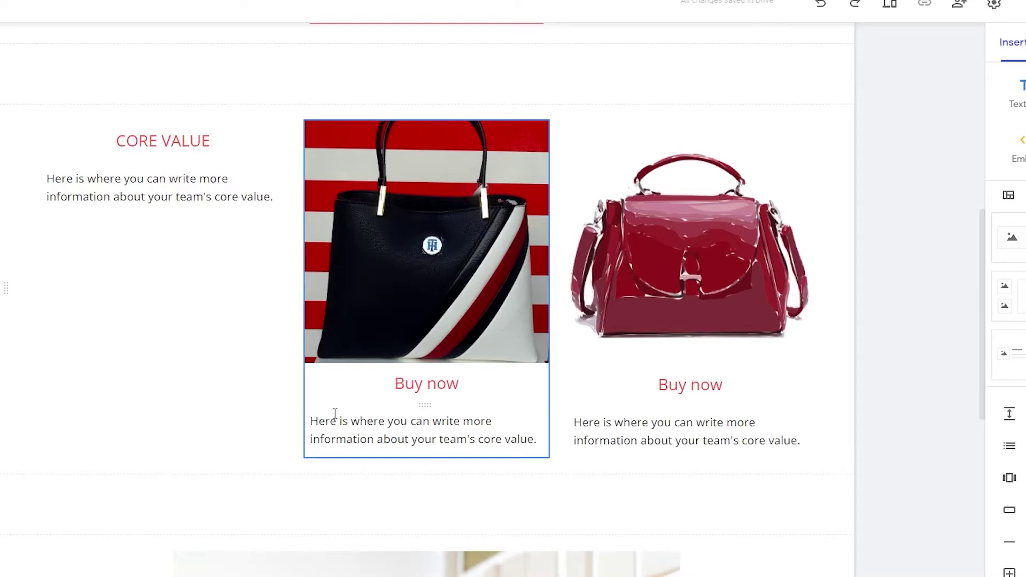
click(314, 431)
drag(311, 422, 526, 452)
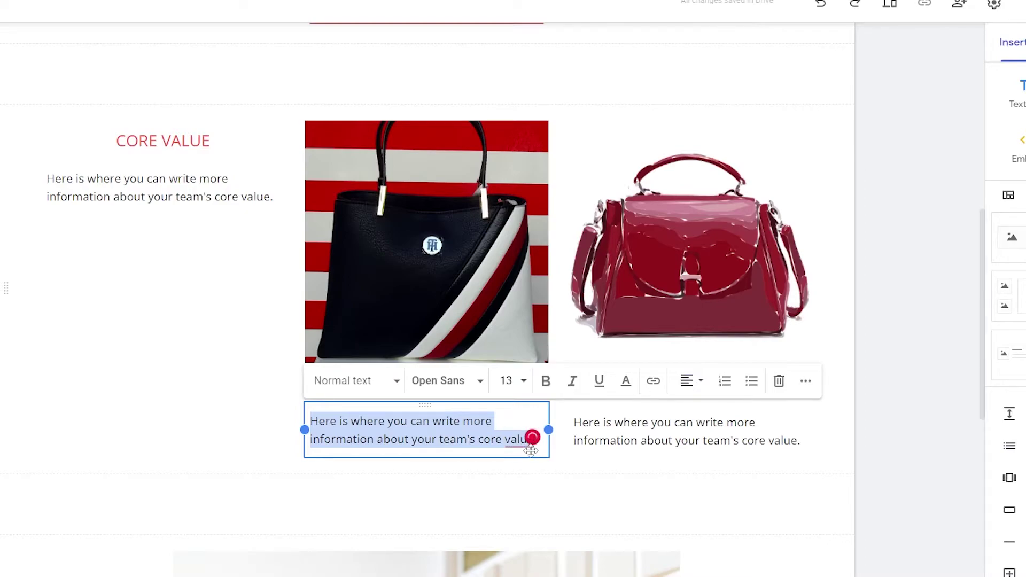
text(50$.)
click(691, 381)
click(688, 416)
click(417, 474)
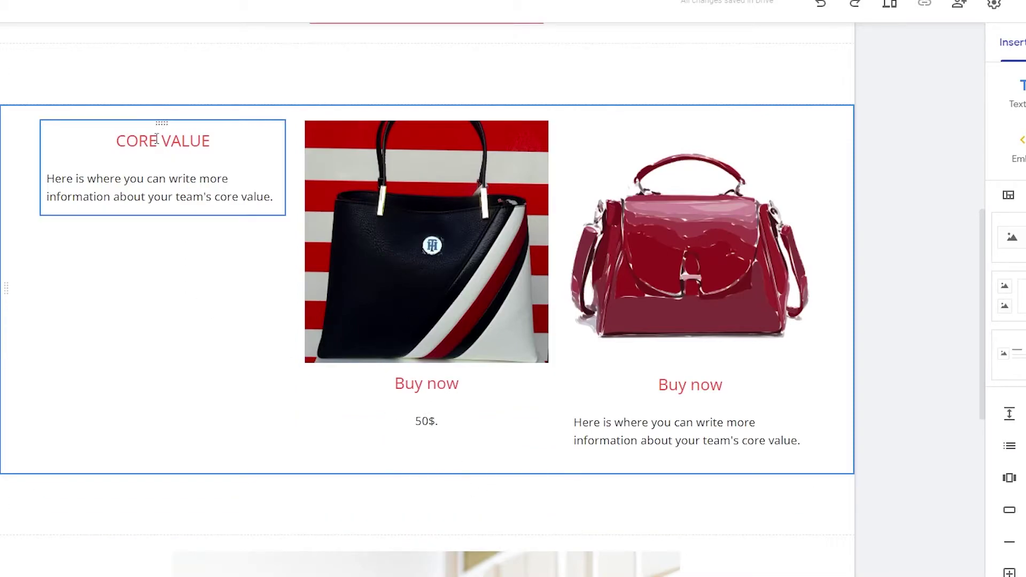
Set the right card's description to a centred 59$ and drop the period from 50$
click(680, 434)
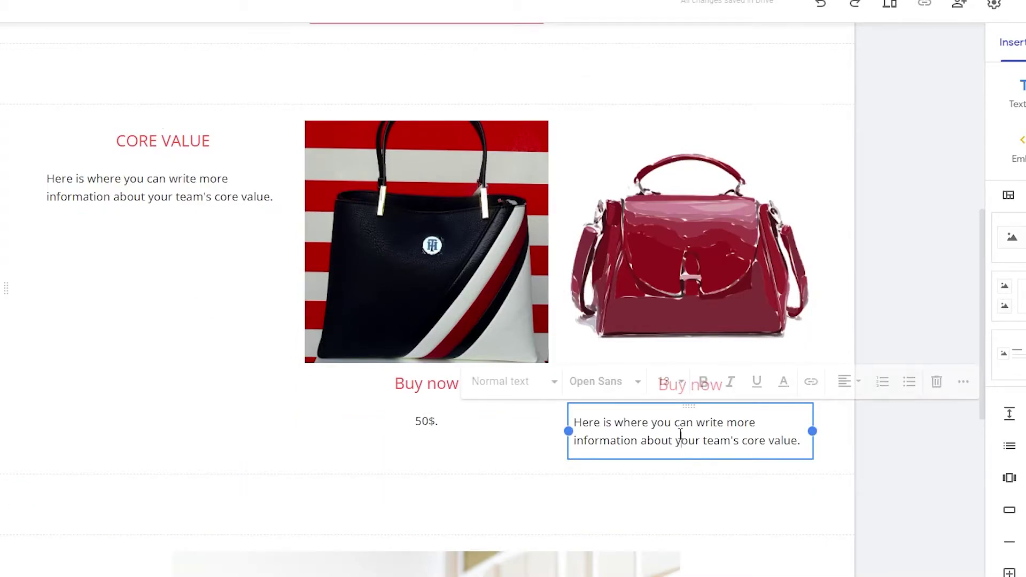
triple_click(629, 435)
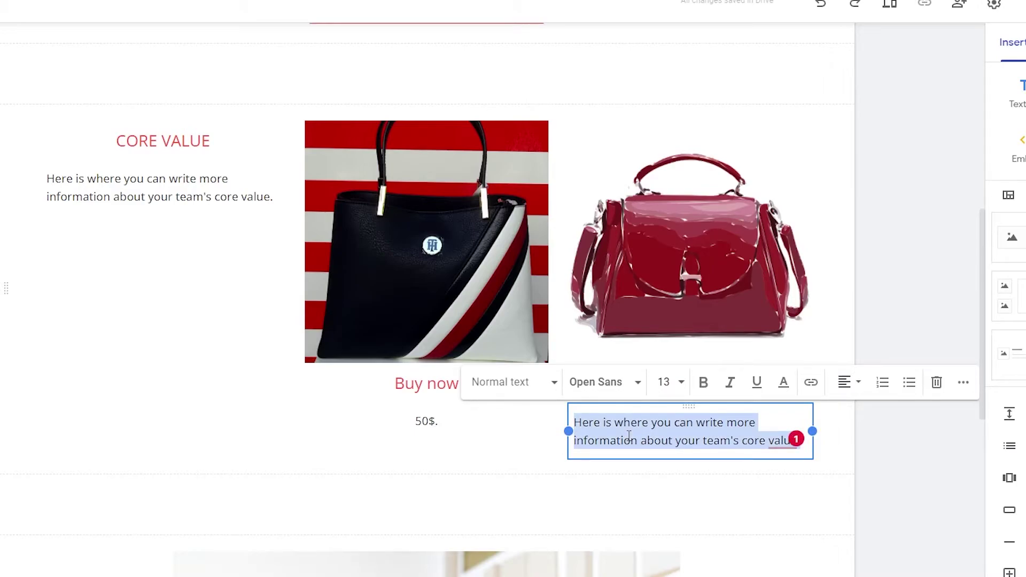
text(59$)
key(ctrl+a)
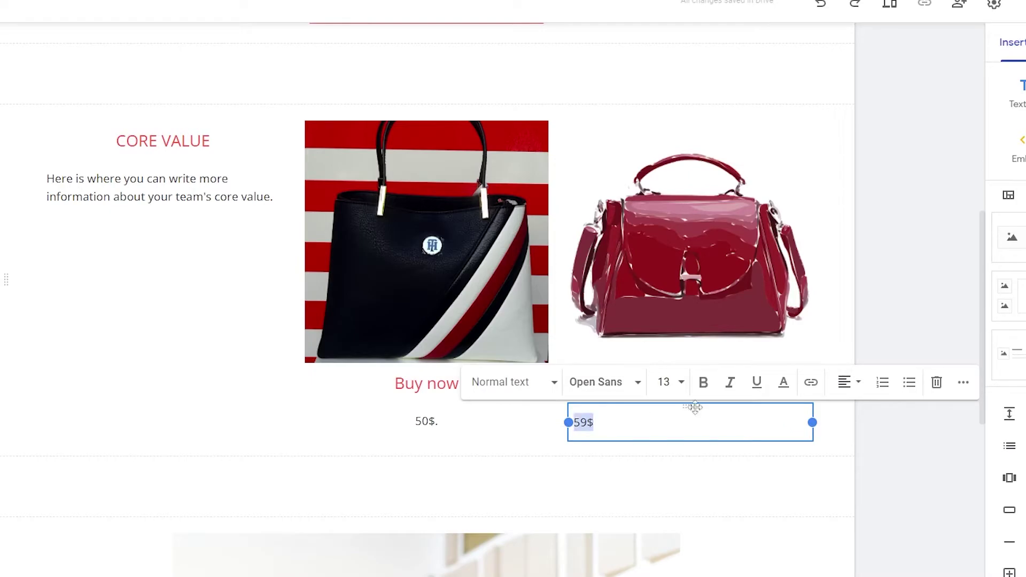
click(851, 382)
click(844, 420)
click(407, 425)
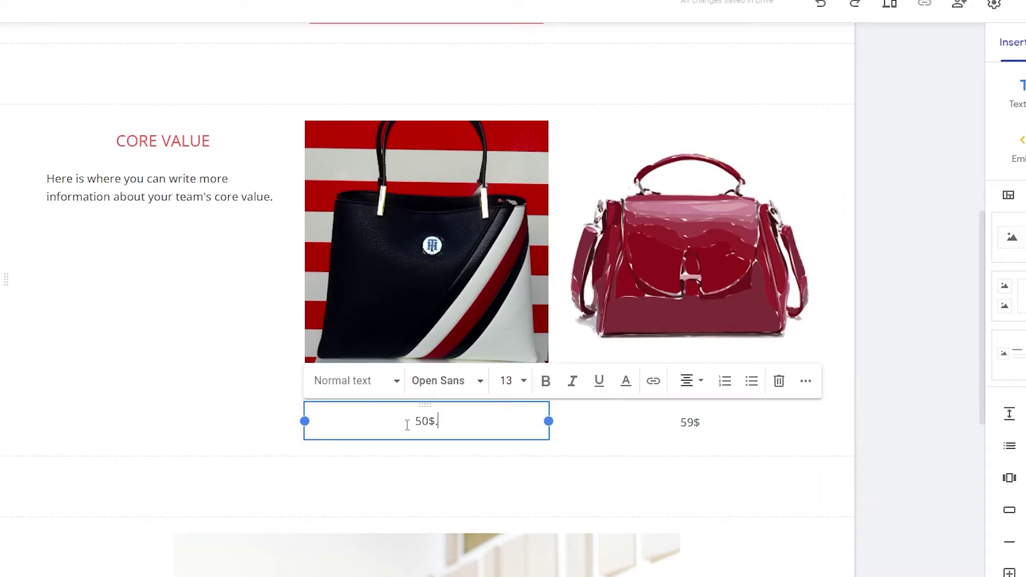
key(BackSpace)
click(923, 438)
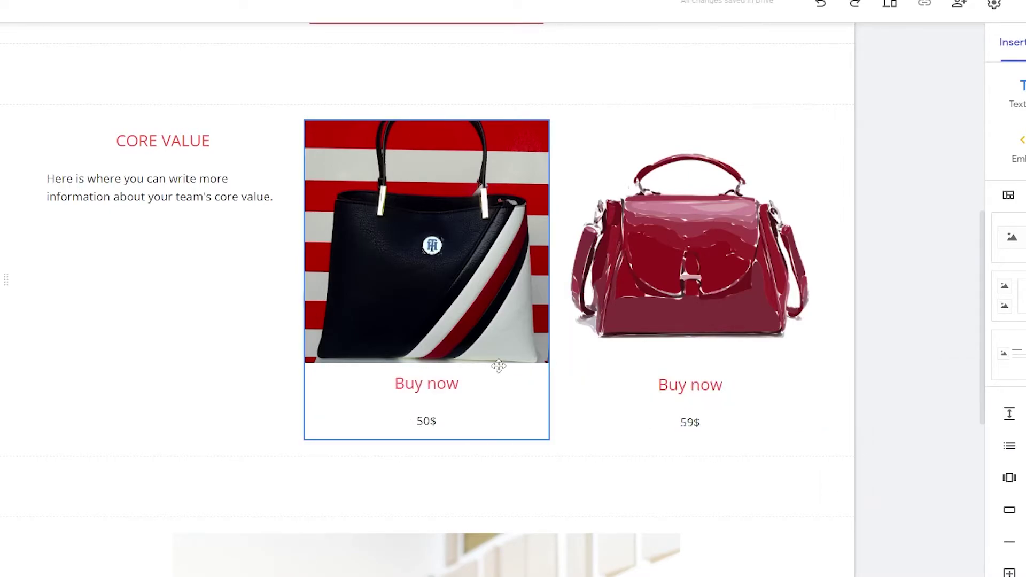
scroll(214, 456, up, 7)
scroll(214, 456, down, 6)
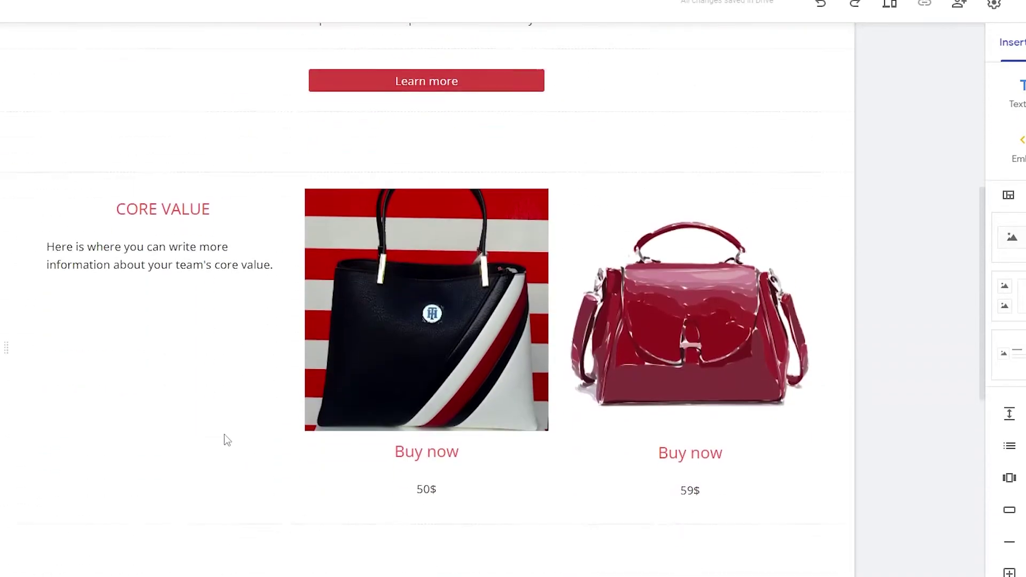
Delete the CORE VALUE text box beside the handbags and shift the red handbag card toward the centre
click(191, 235)
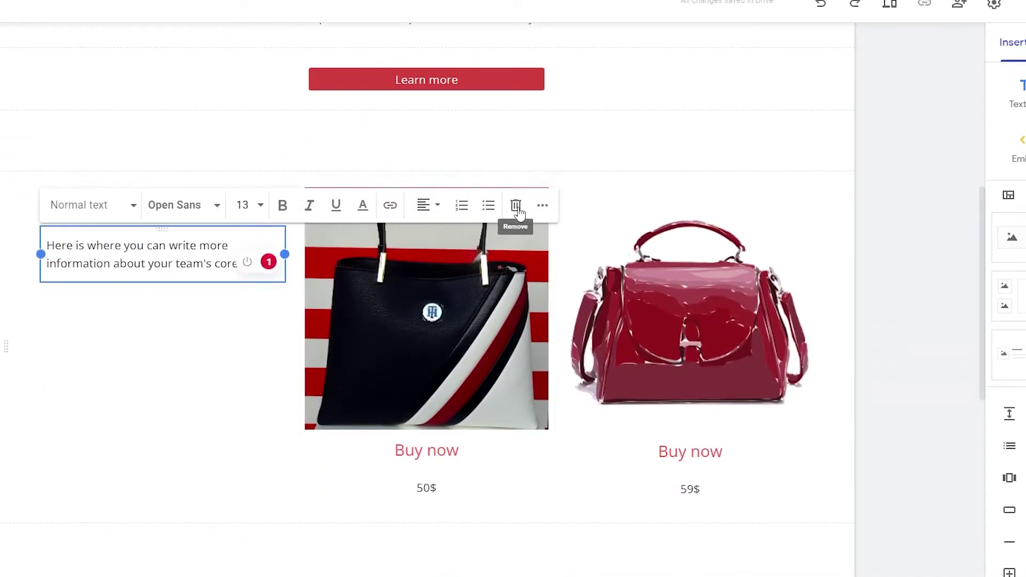
click(178, 246)
click(153, 353)
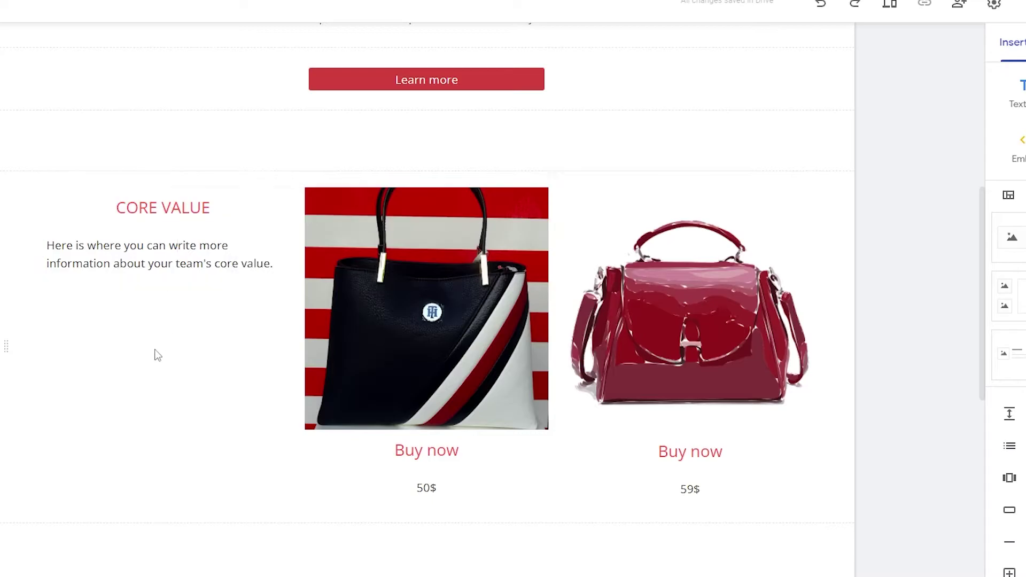
key(Delete)
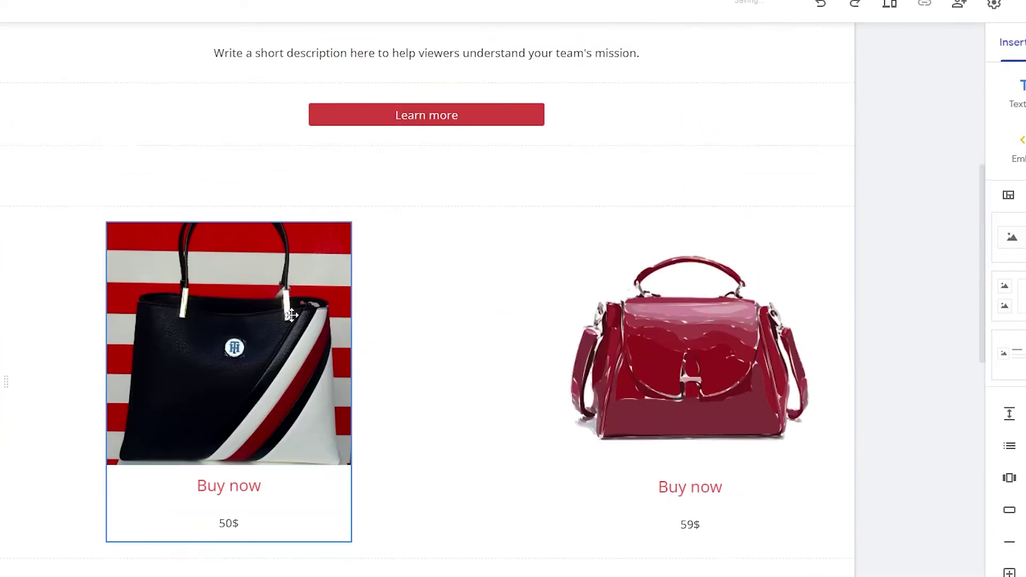
drag(657, 337, 635, 339)
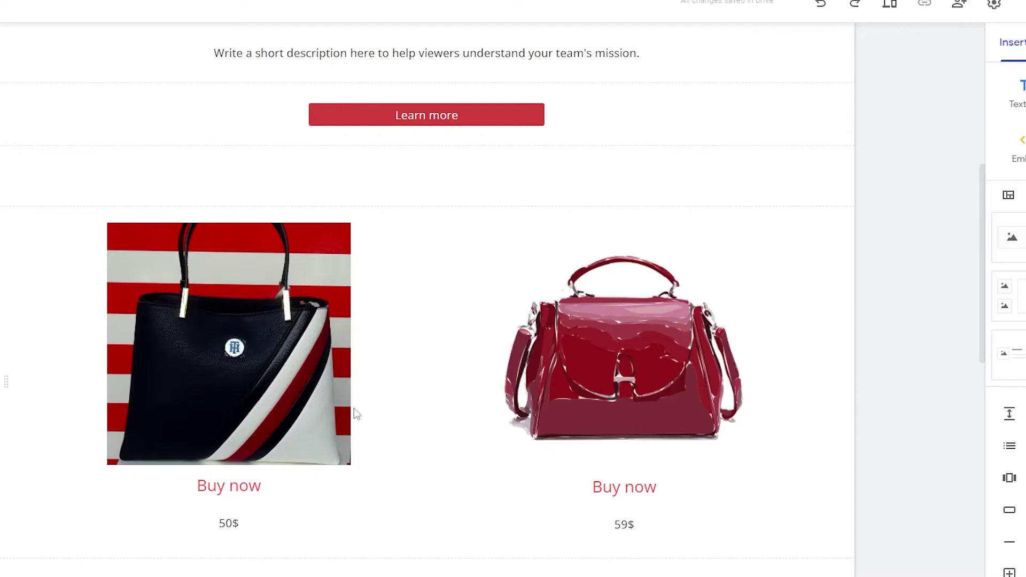
Delete the CORE VALUE group beneath the subscribe banner
scroll(410, 367, up, 6)
scroll(410, 367, down, 15)
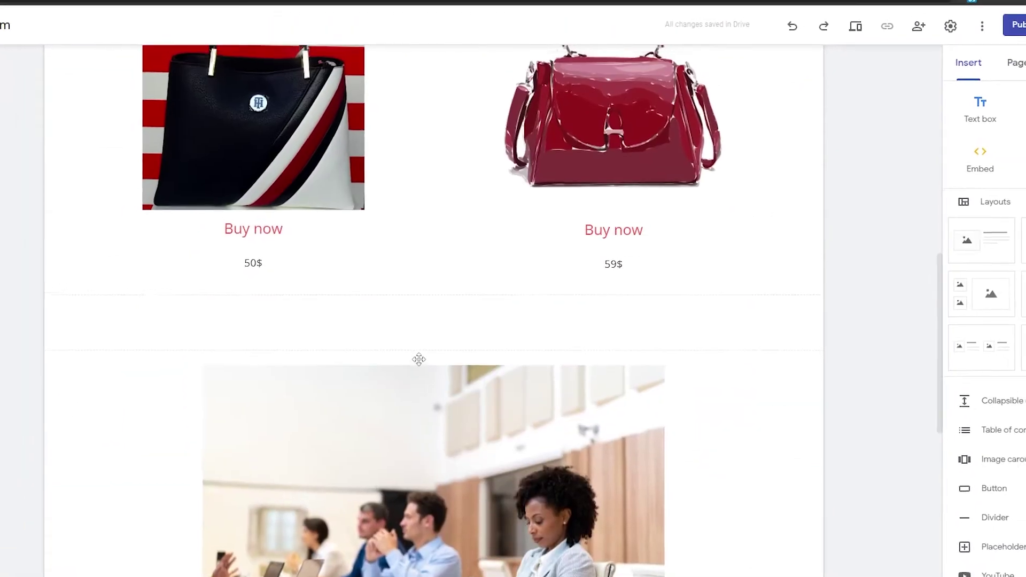
scroll(422, 358, up, 5)
scroll(425, 355, down, 5)
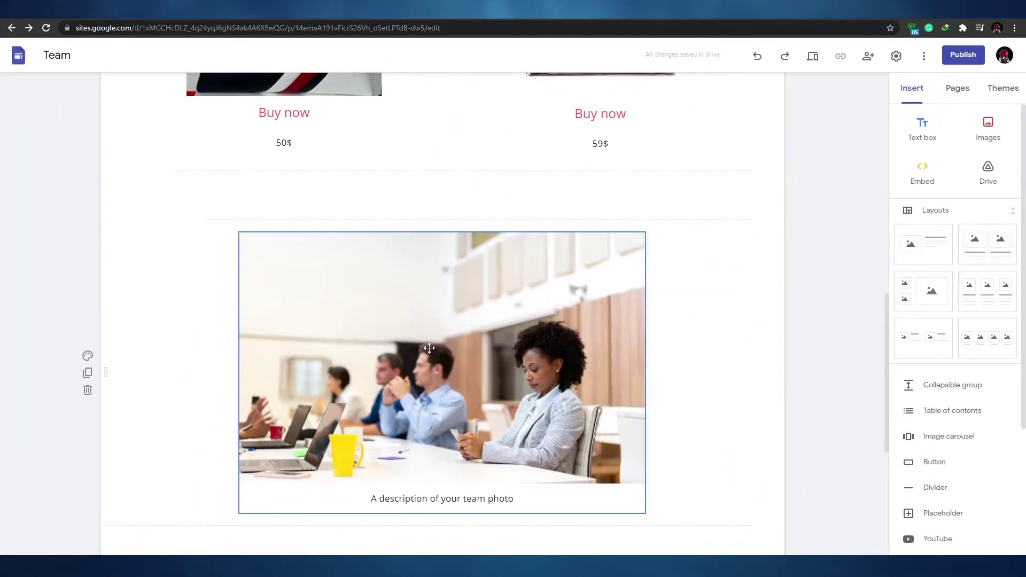
scroll(429, 350, down, 6)
scroll(430, 352, up, 1)
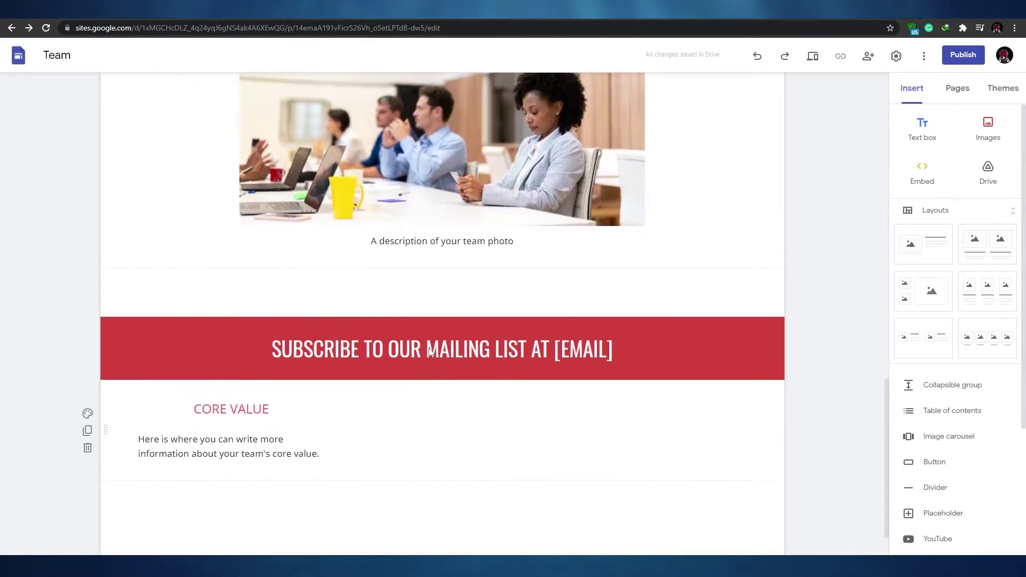
click(262, 395)
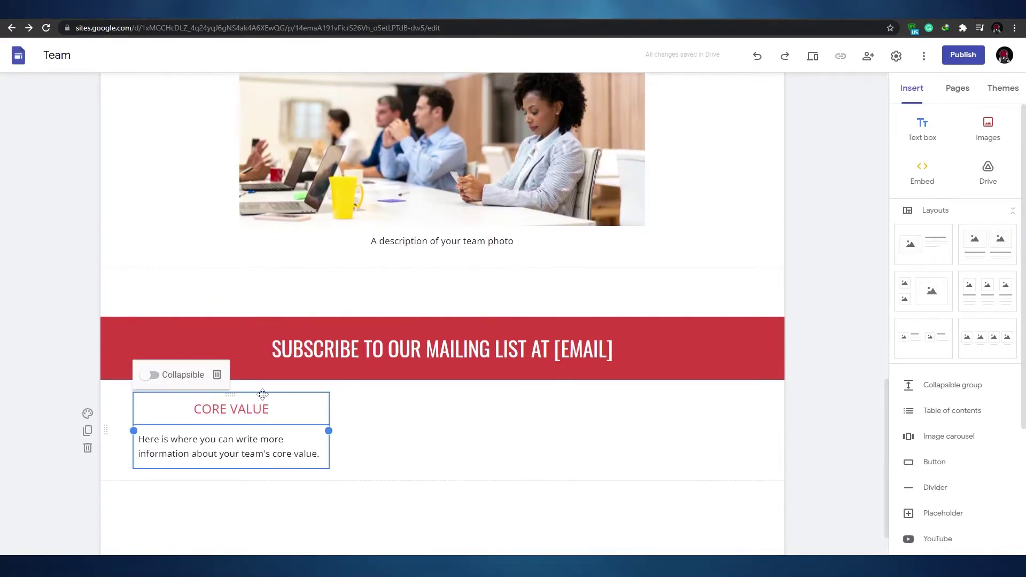
key(Delete)
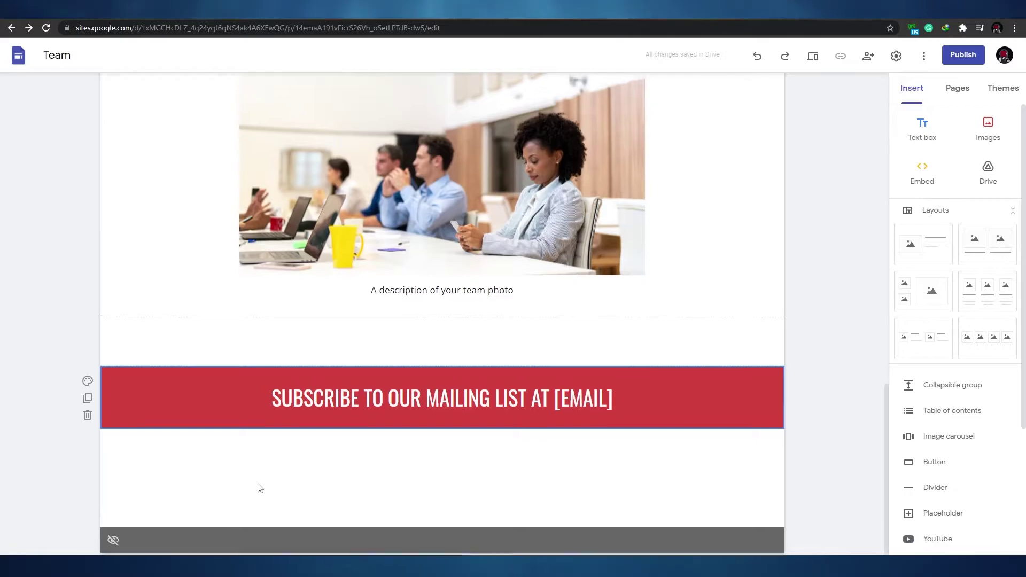
scroll(258, 487, up, 10)
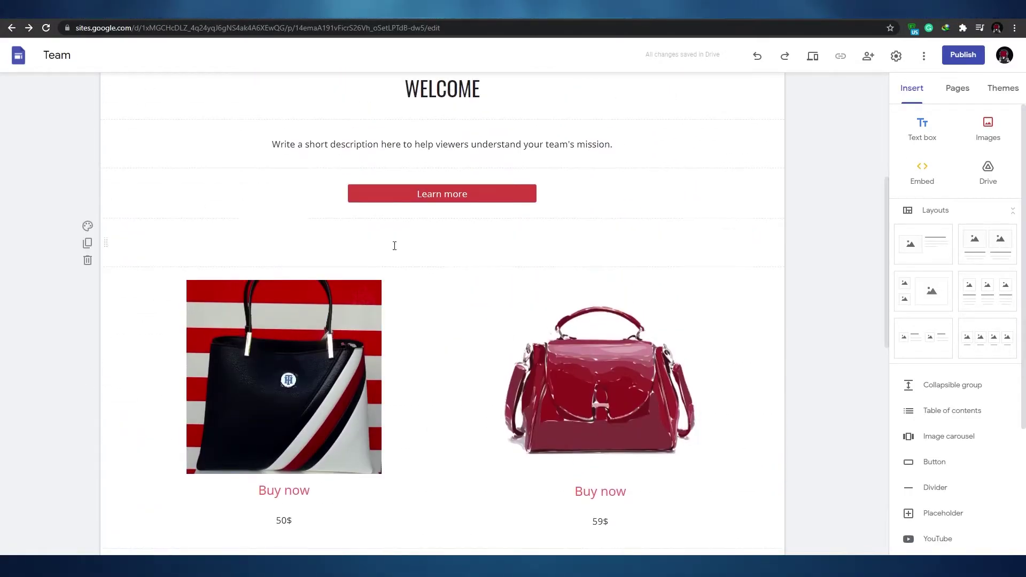
Delete the empty three-card placeholder section sitting below the mailing-list banner
scroll(657, 293, up, 5)
scroll(657, 359, down, 7)
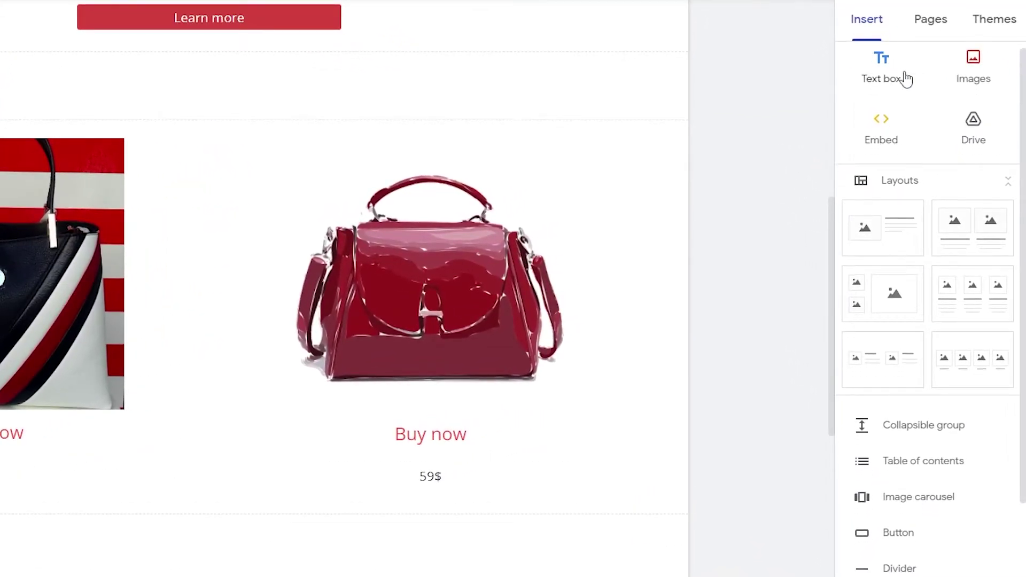
scroll(911, 117, down, 4)
scroll(903, 300, up, 4)
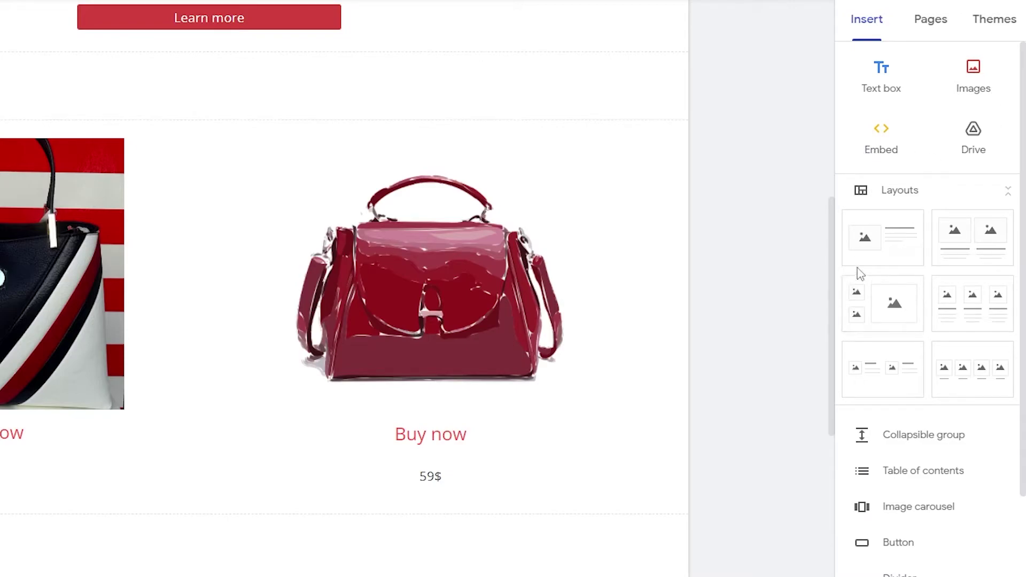
scroll(859, 273, down, 1)
scroll(937, 328, down, 3)
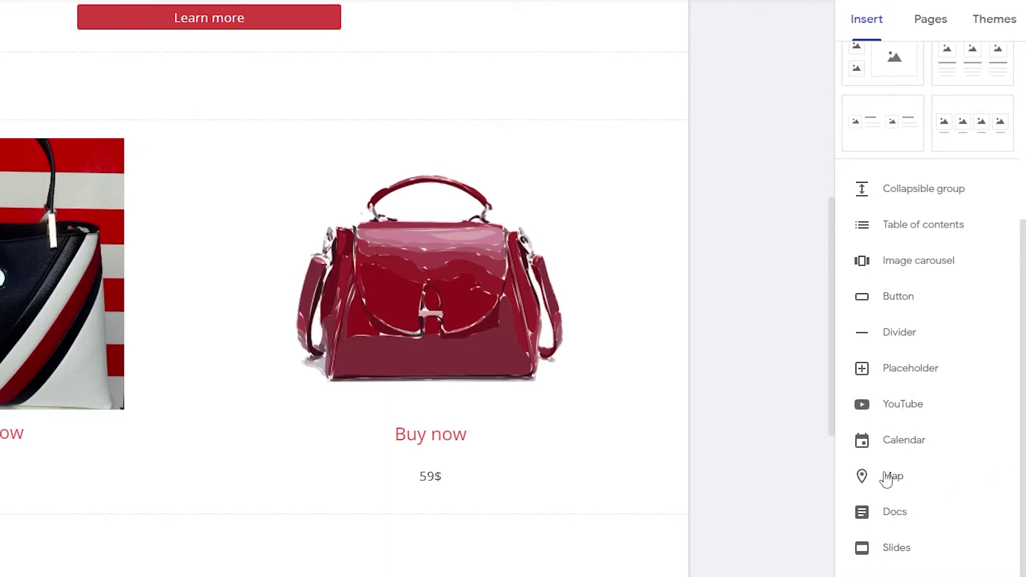
scroll(890, 447, up, 1)
scroll(890, 446, down, 1)
scroll(890, 446, up, 5)
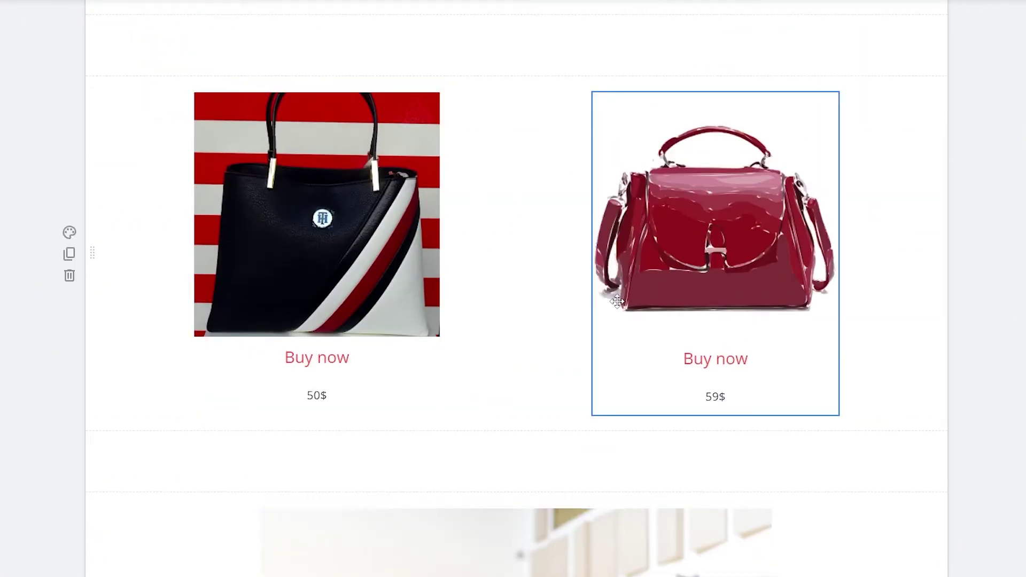
scroll(563, 303, down, 12)
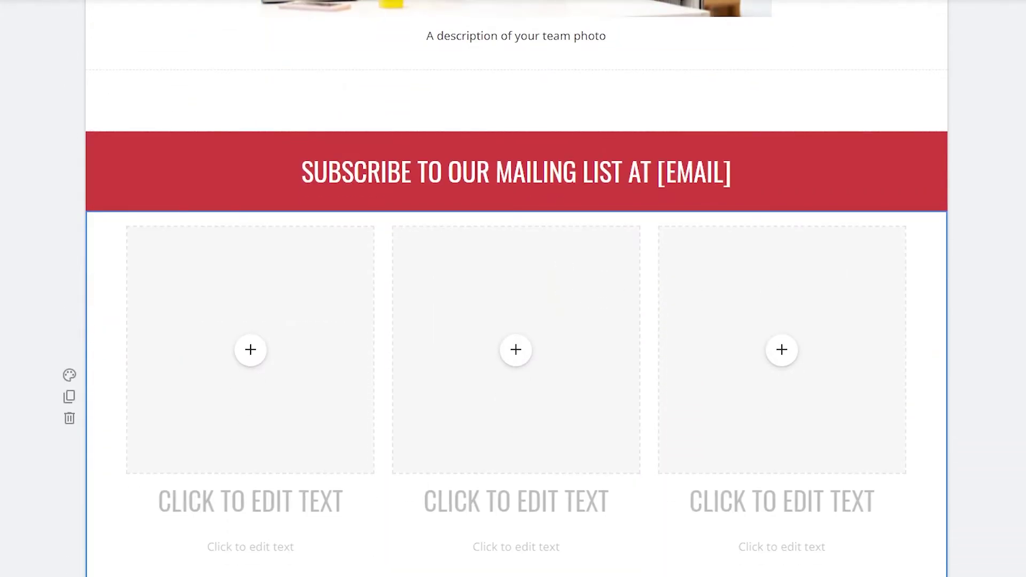
scroll(534, 310, down, 3)
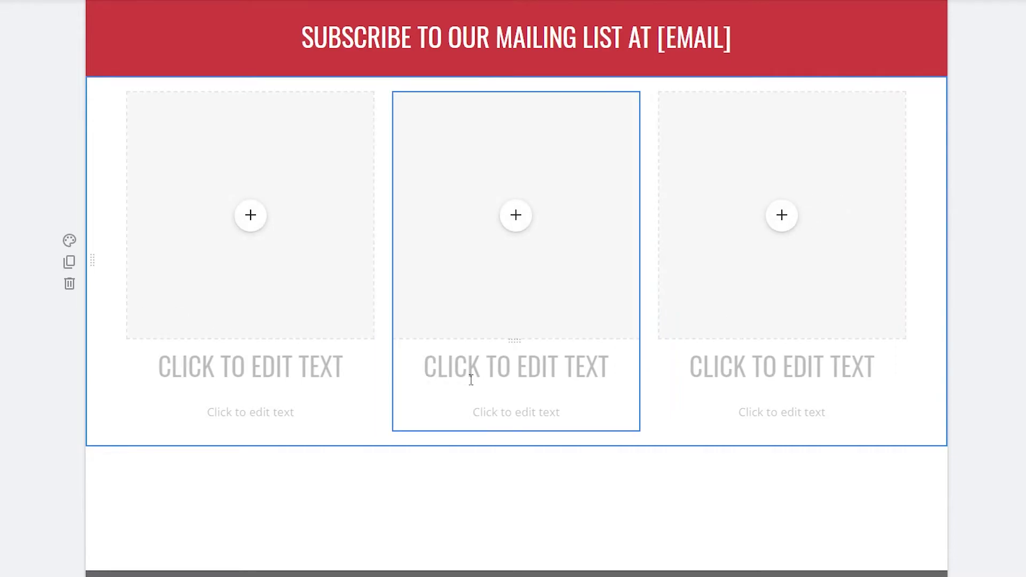
scroll(534, 231, up, 15)
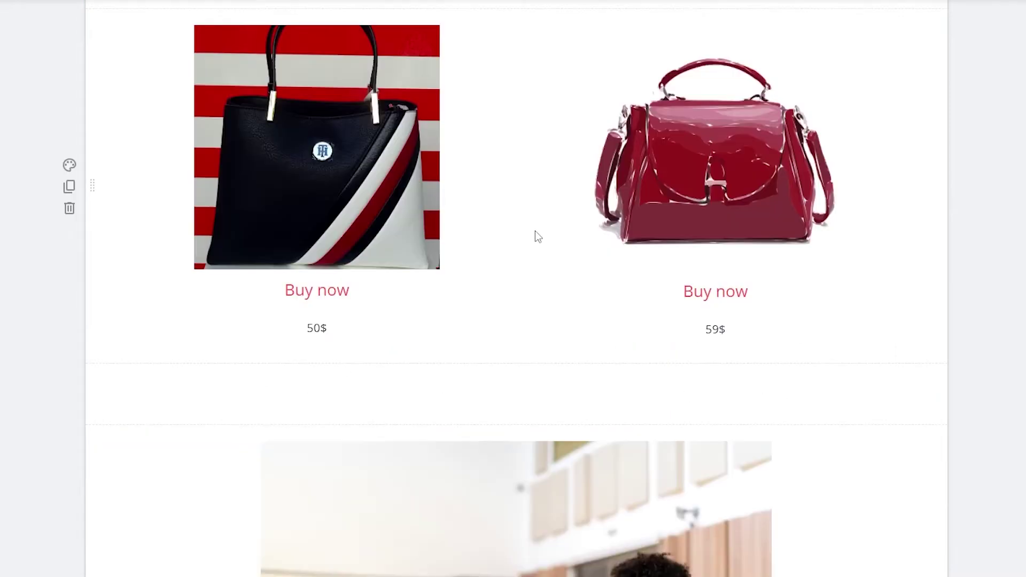
scroll(535, 231, up, 1)
scroll(661, 197, down, 1)
scroll(661, 198, down, 8)
scroll(661, 197, down, 5)
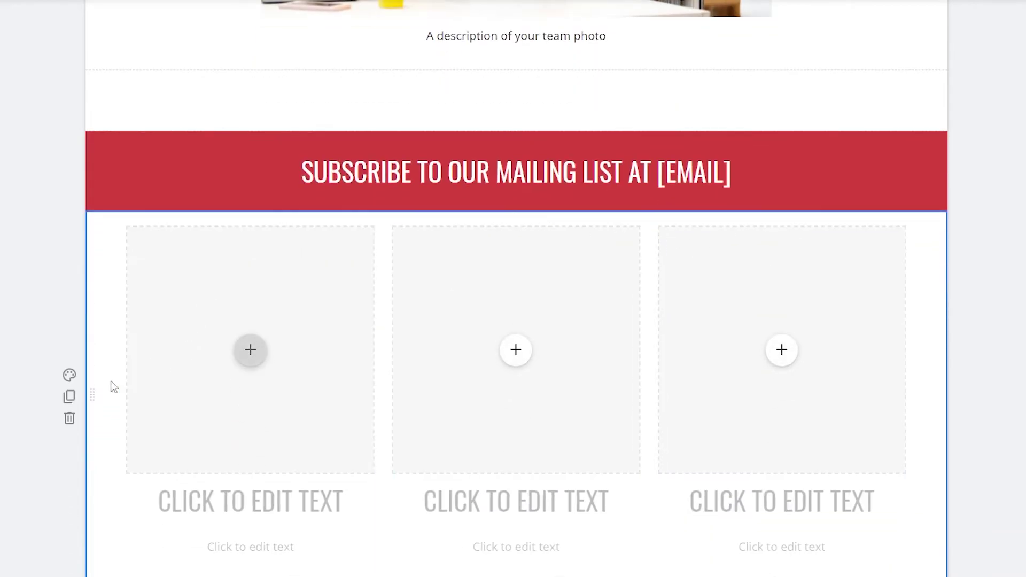
click(69, 420)
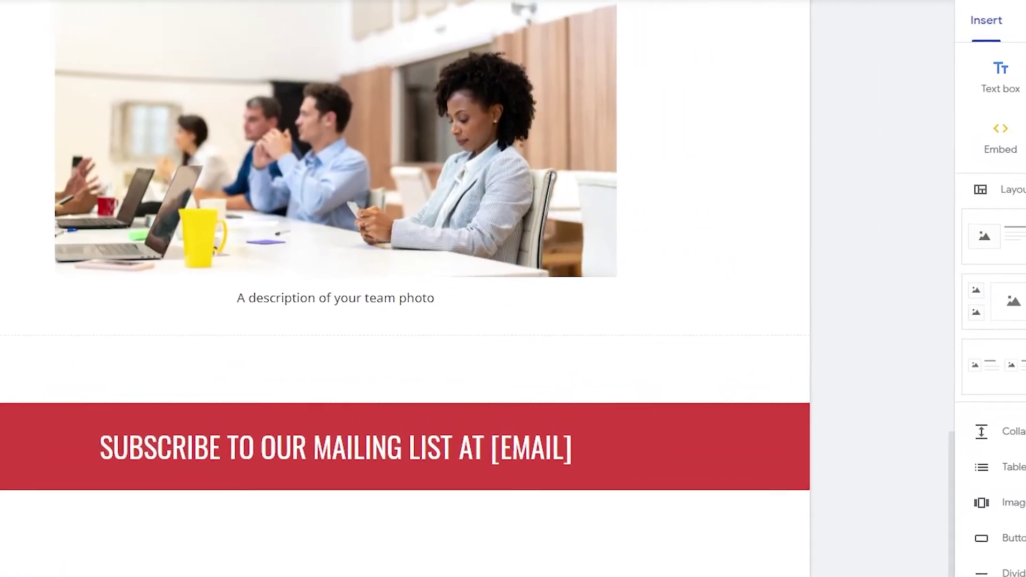
In the Pages panel, view Projects, Project 1 and Contact, then return to Home
scroll(428, 214, up, 5)
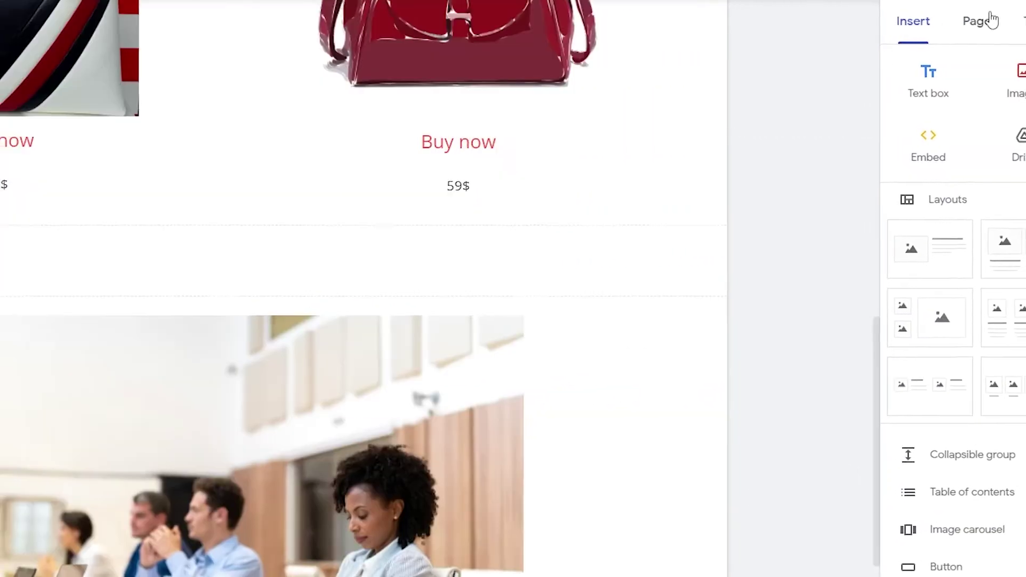
click(928, 26)
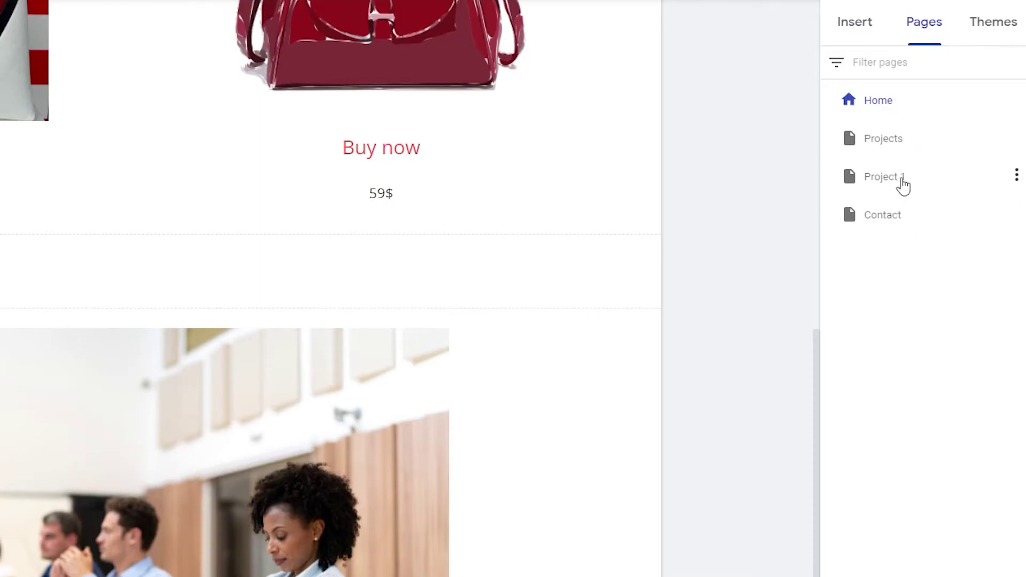
scroll(472, 561, down, 5)
click(883, 140)
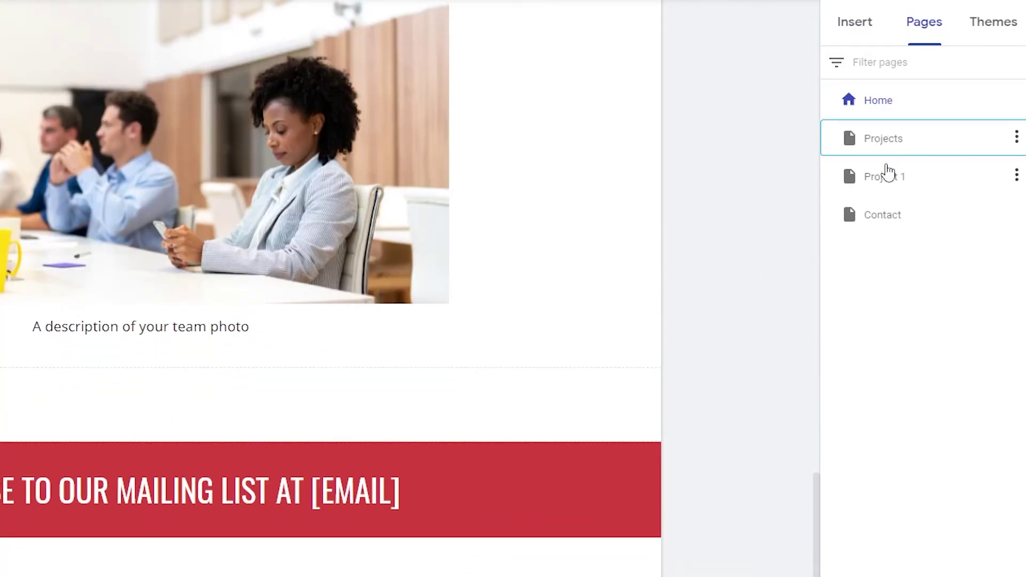
click(889, 182)
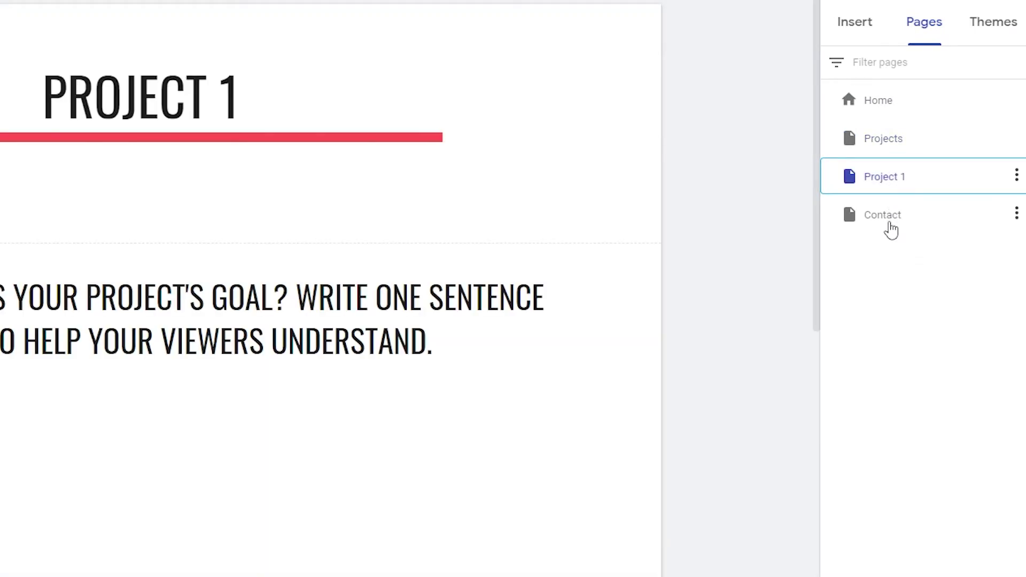
click(891, 228)
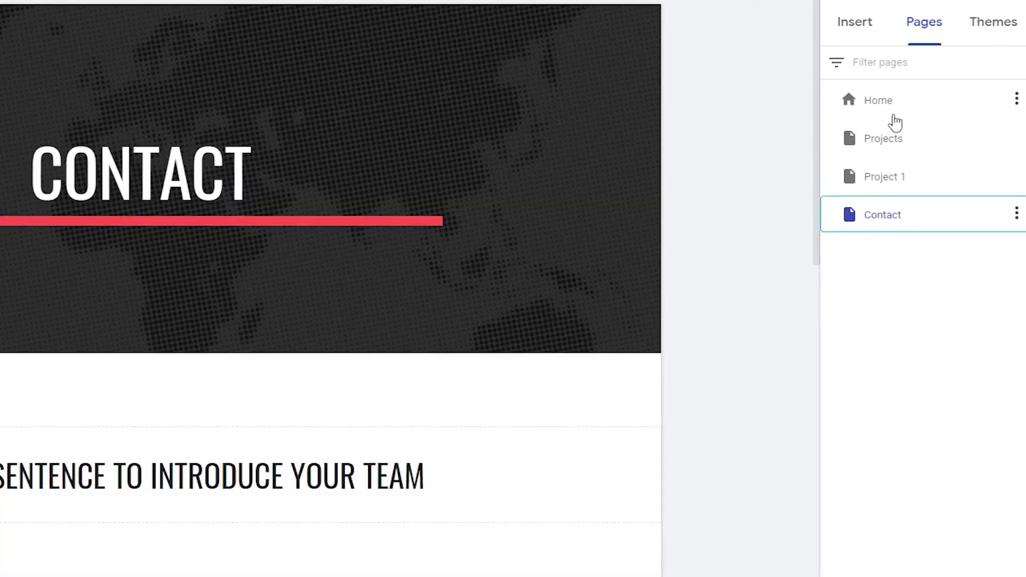
click(886, 105)
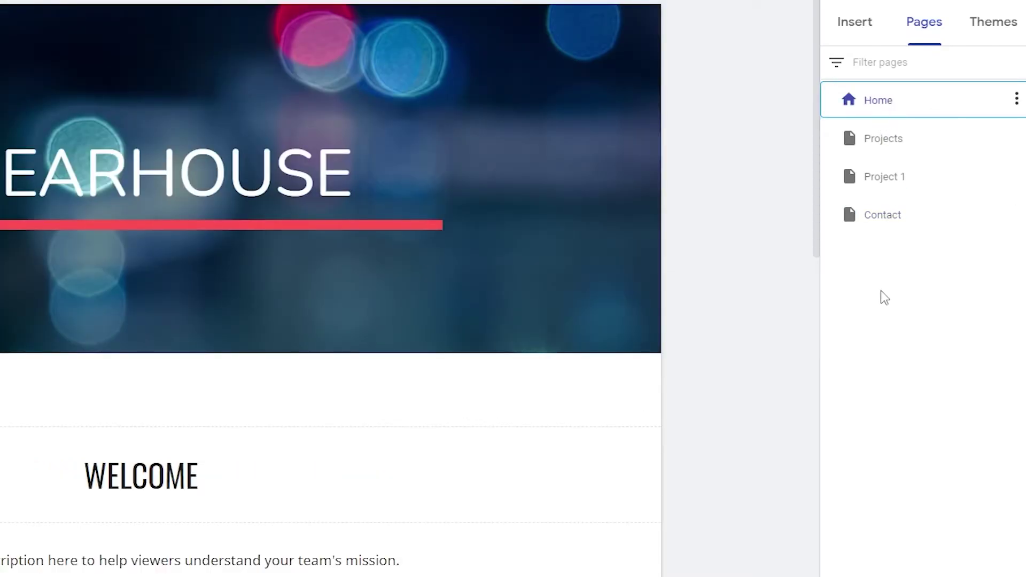
scroll(600, 300, down, 5)
scroll(341, 531, up, 2)
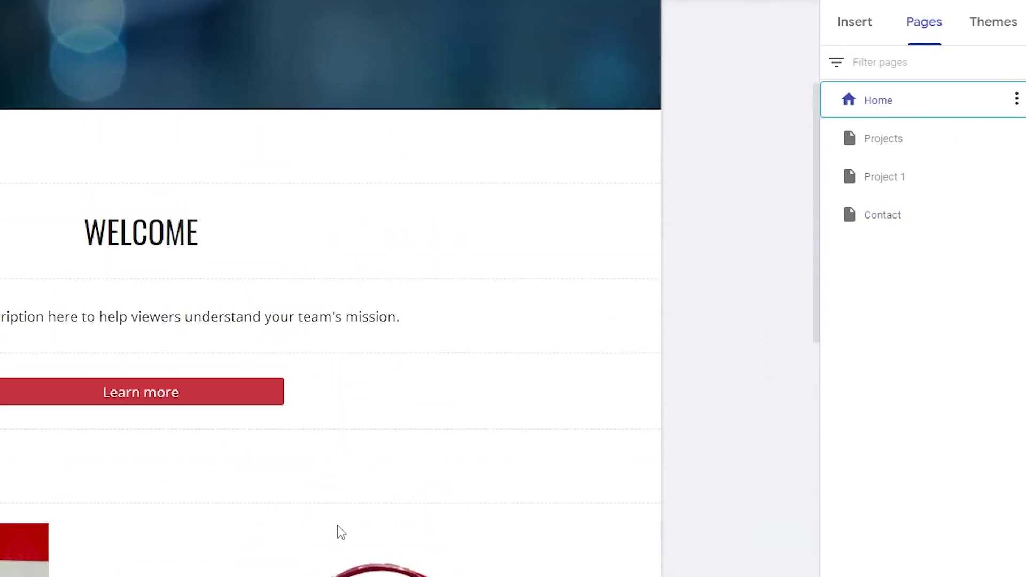
scroll(363, 300, up, 4)
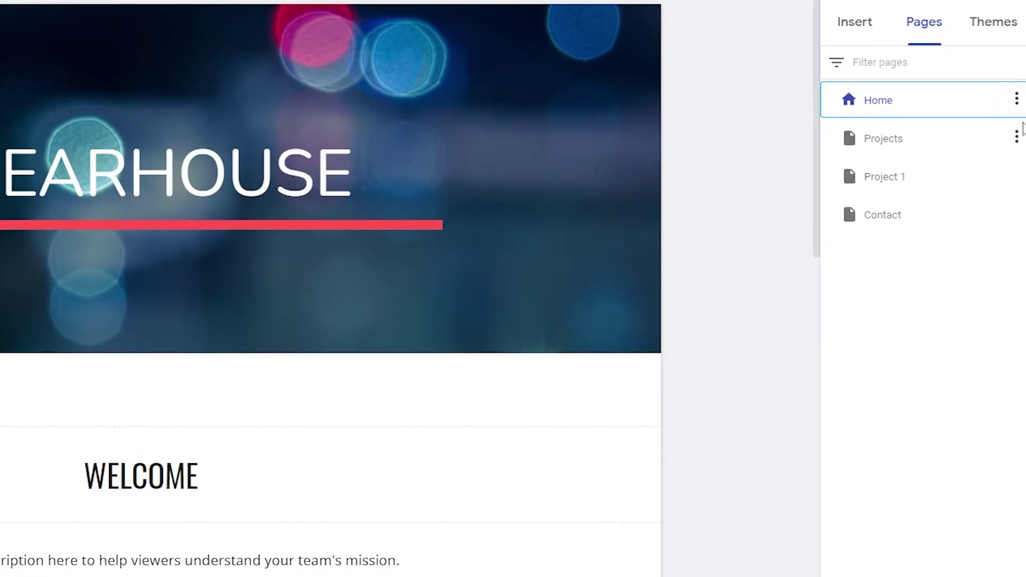
mouse_move(917, 567)
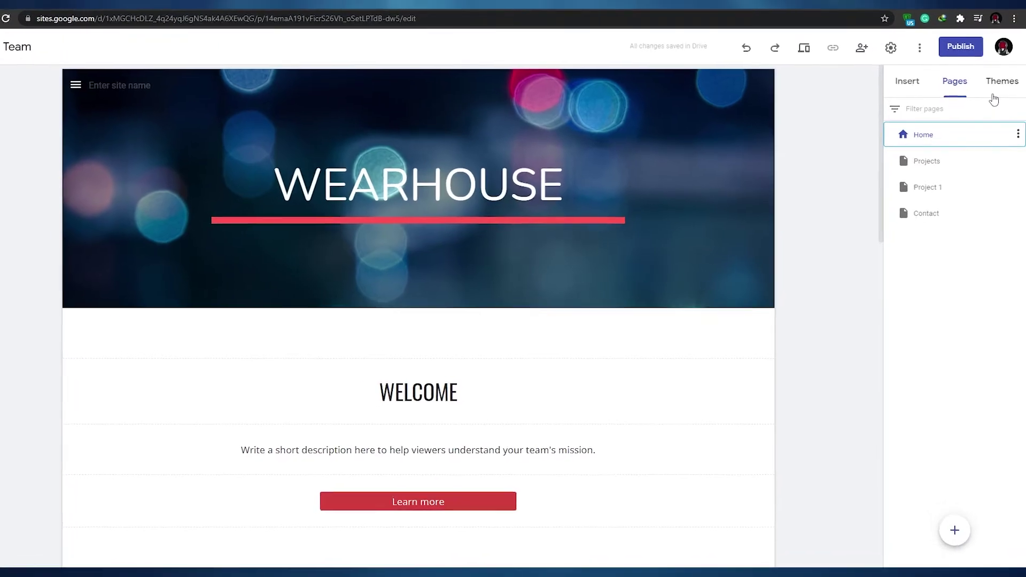
Apply the Level theme to the site and switch its colour variant to blue
click(993, 100)
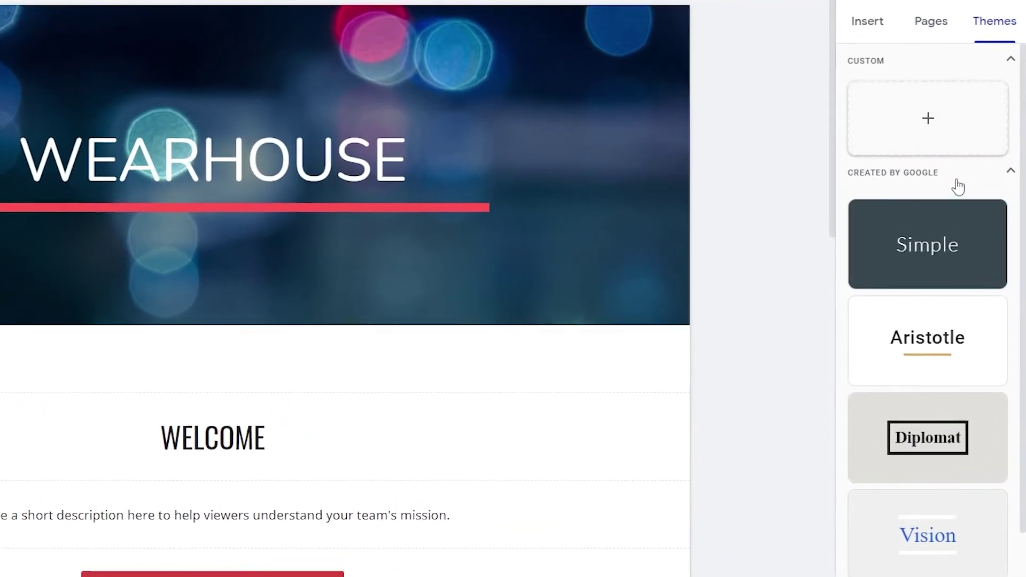
scroll(922, 255, down, 3)
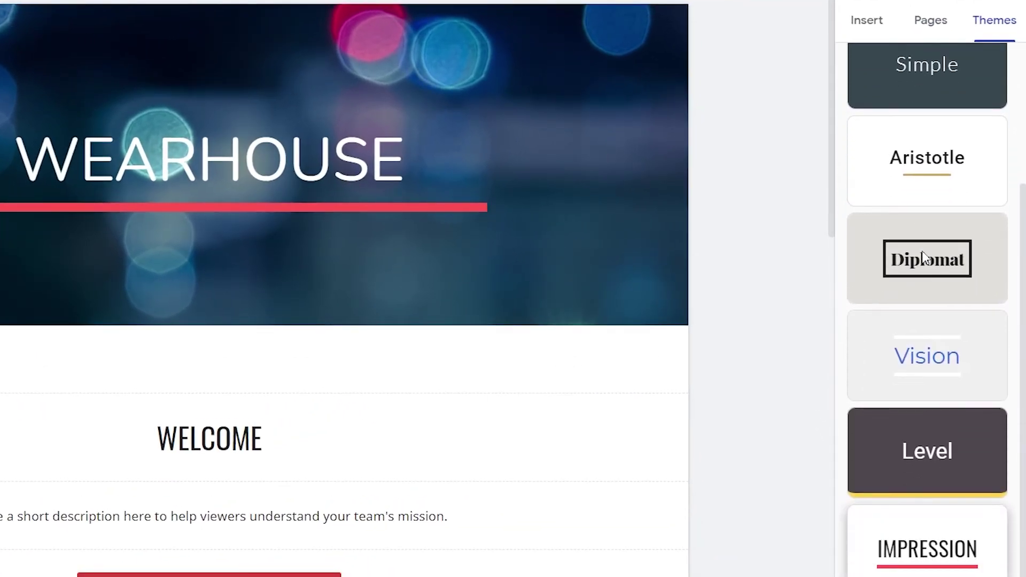
scroll(959, 217, up, 3)
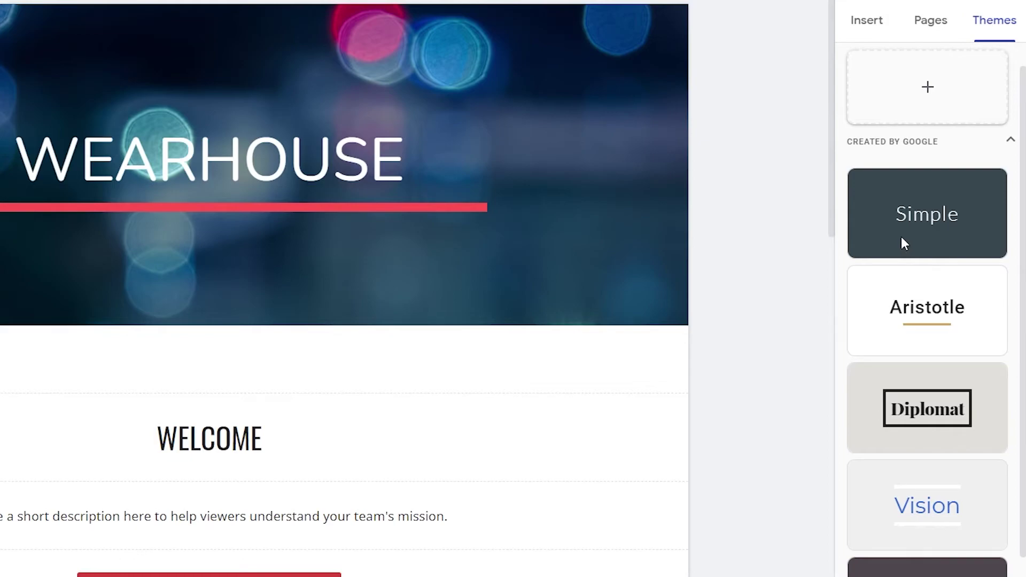
scroll(906, 246, down, 3)
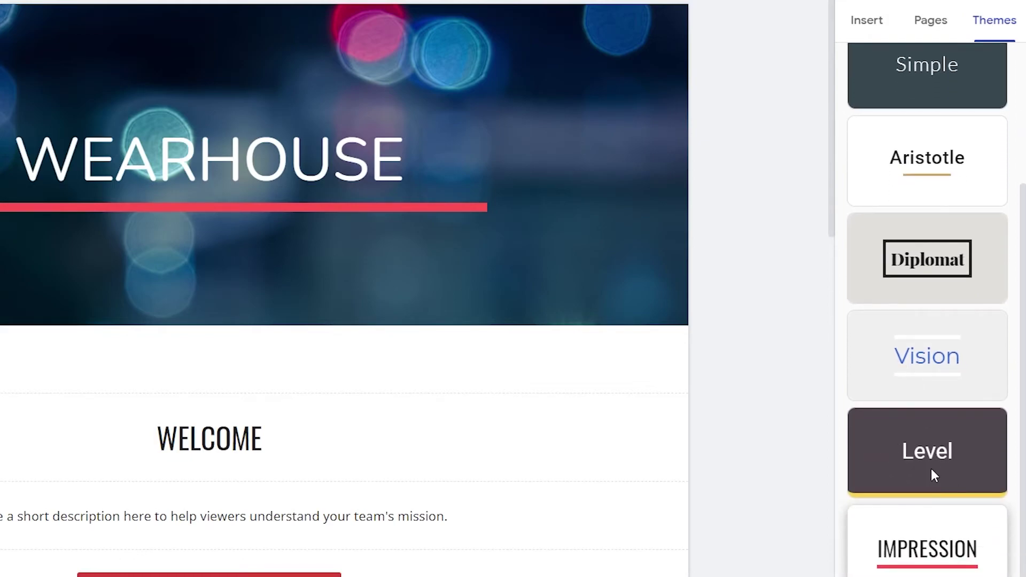
click(906, 438)
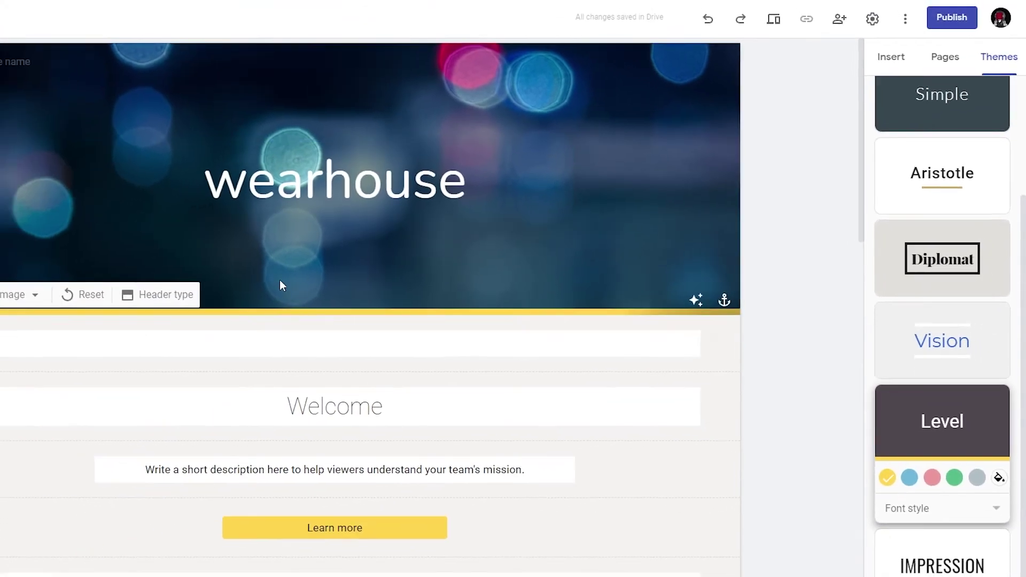
scroll(395, 437, down, 3)
scroll(385, 344, down, 2)
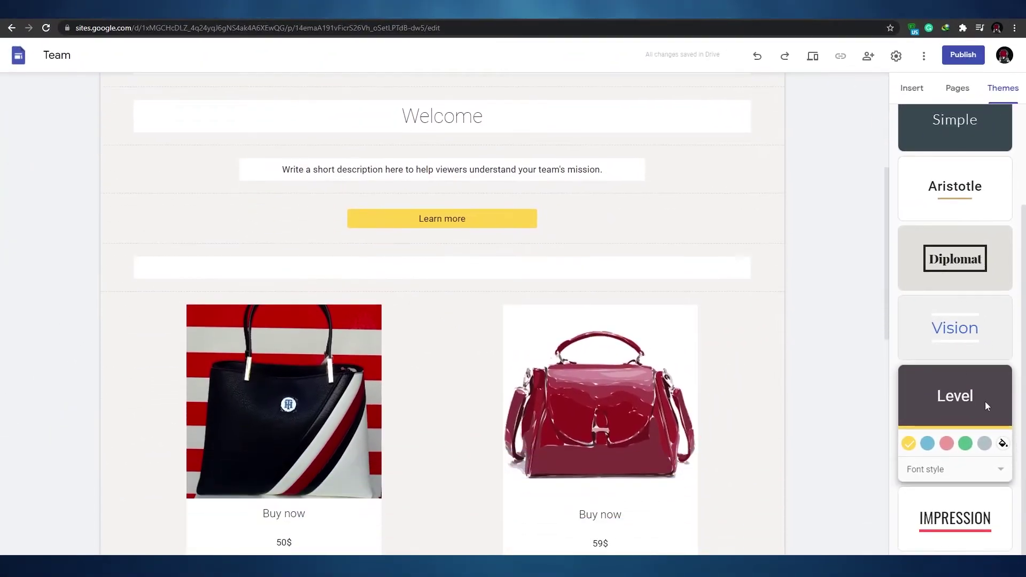
click(926, 446)
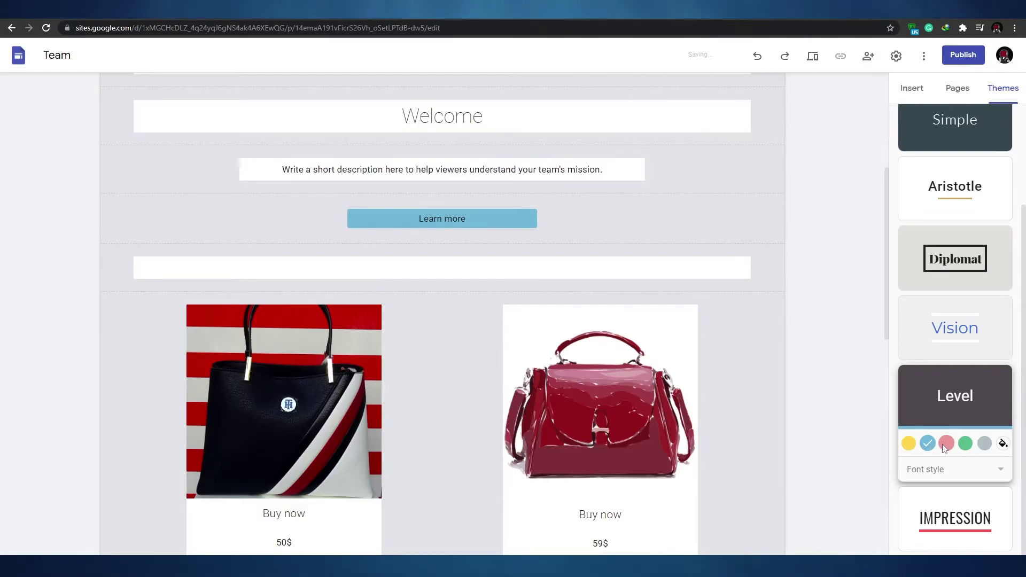
Try green and blue colours, then preview the Vision, Diplomat, Aristotle and Simple themes
click(966, 447)
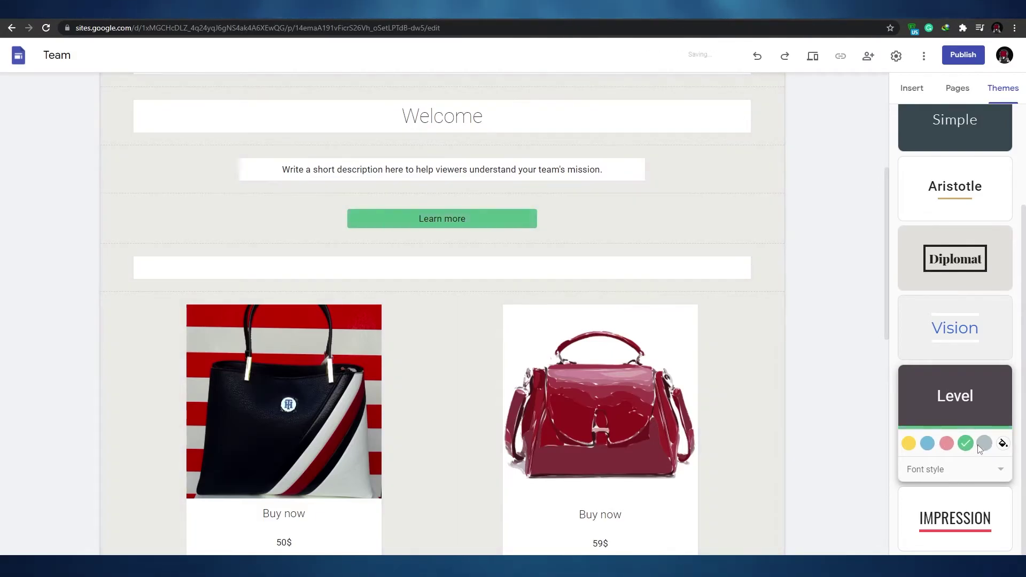
click(930, 443)
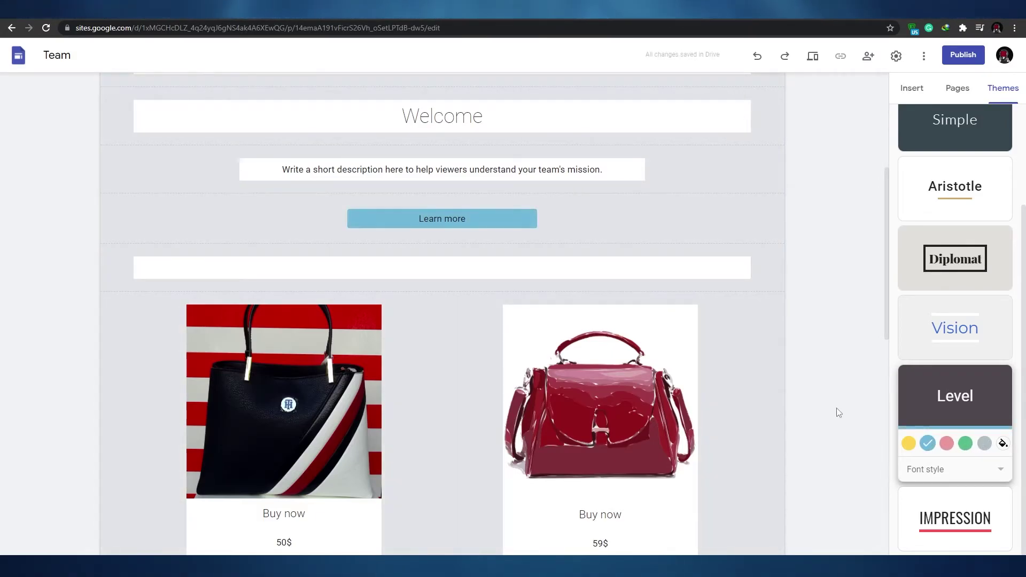
scroll(838, 412, up, 5)
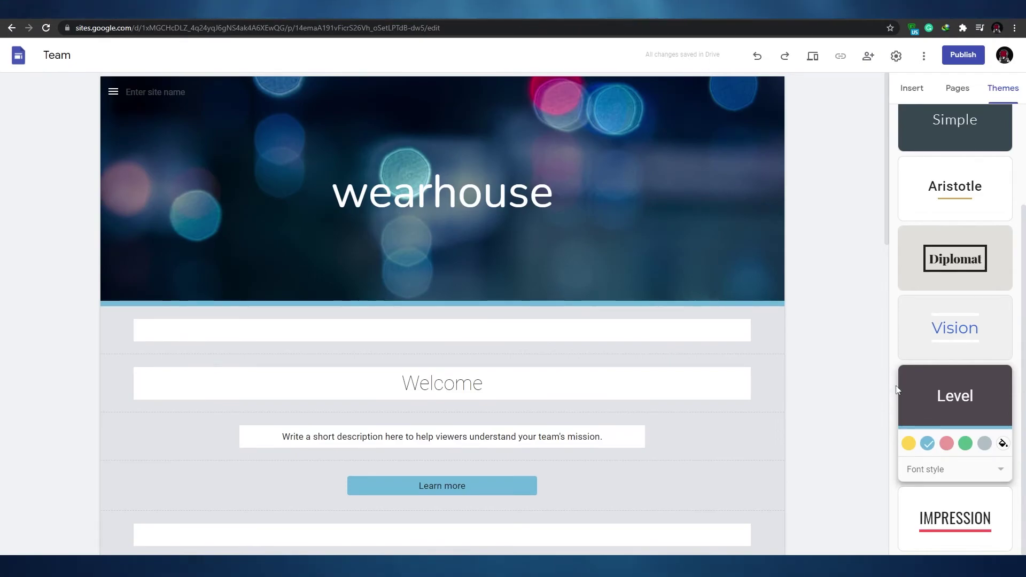
click(944, 327)
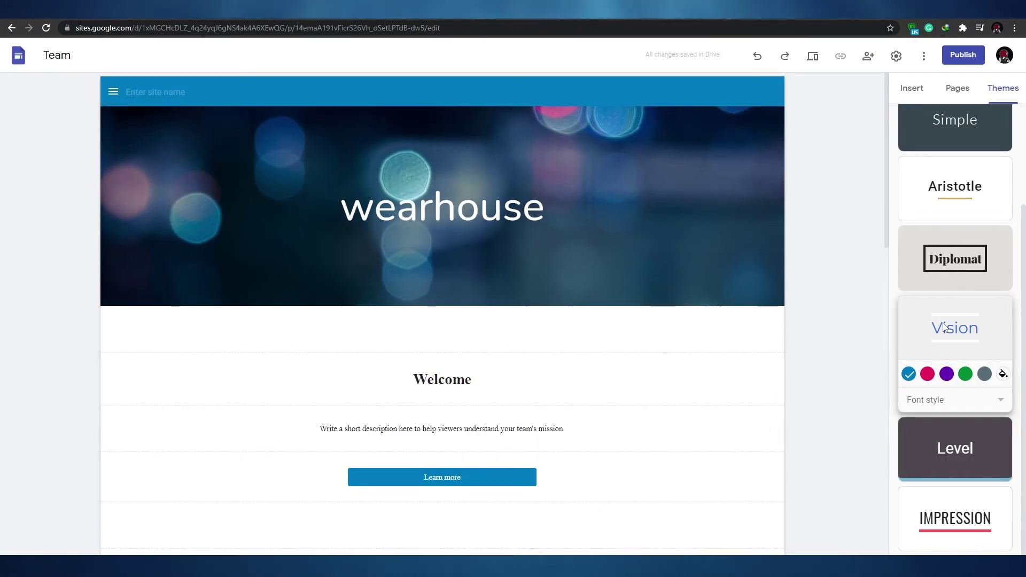
click(955, 259)
scroll(963, 190, up, 3)
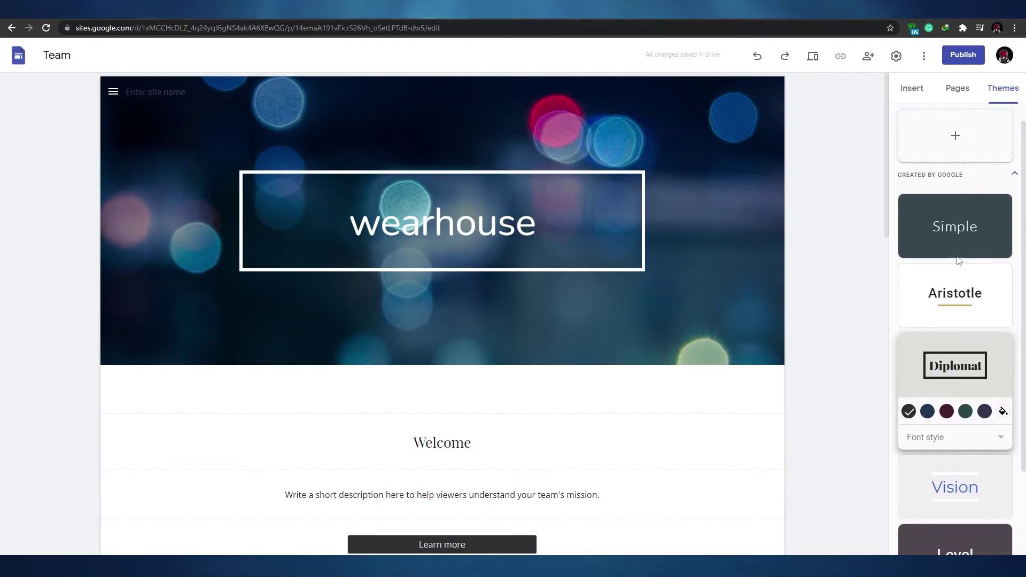
click(959, 288)
click(962, 216)
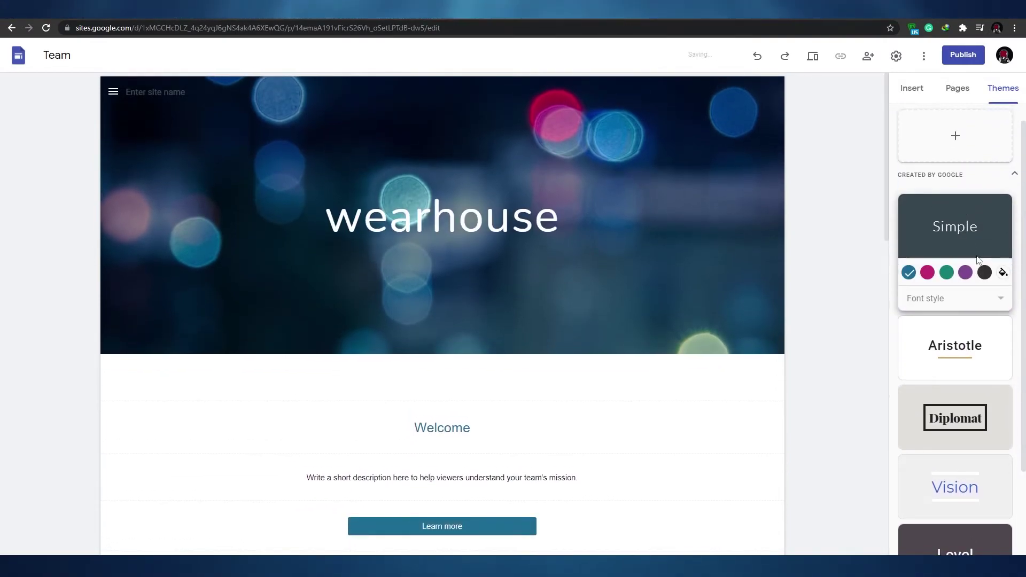
scroll(970, 251, down, 2)
click(966, 517)
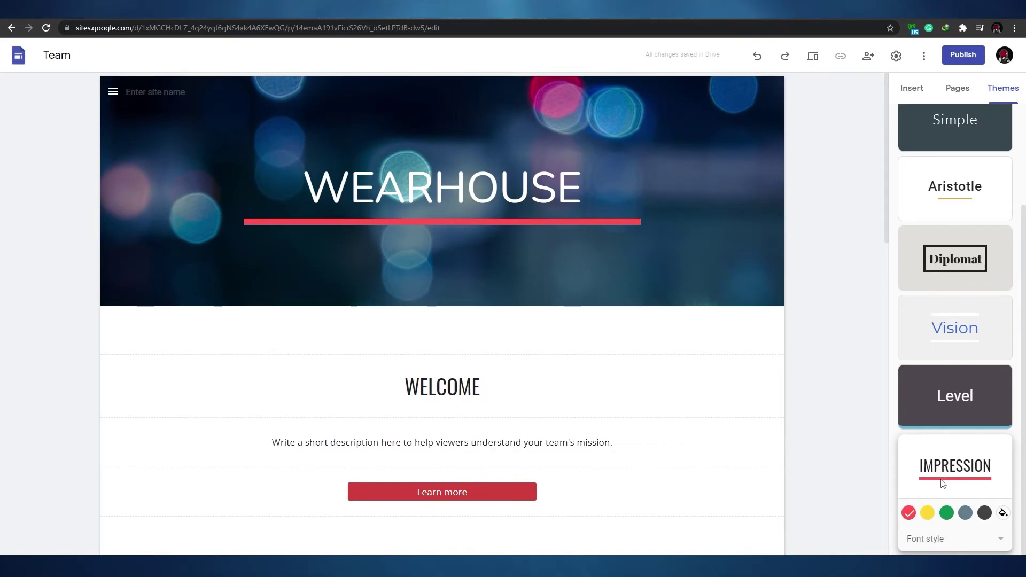
Settle on the Diplomat theme and set its font style to Heavy
scroll(941, 480, up, 1)
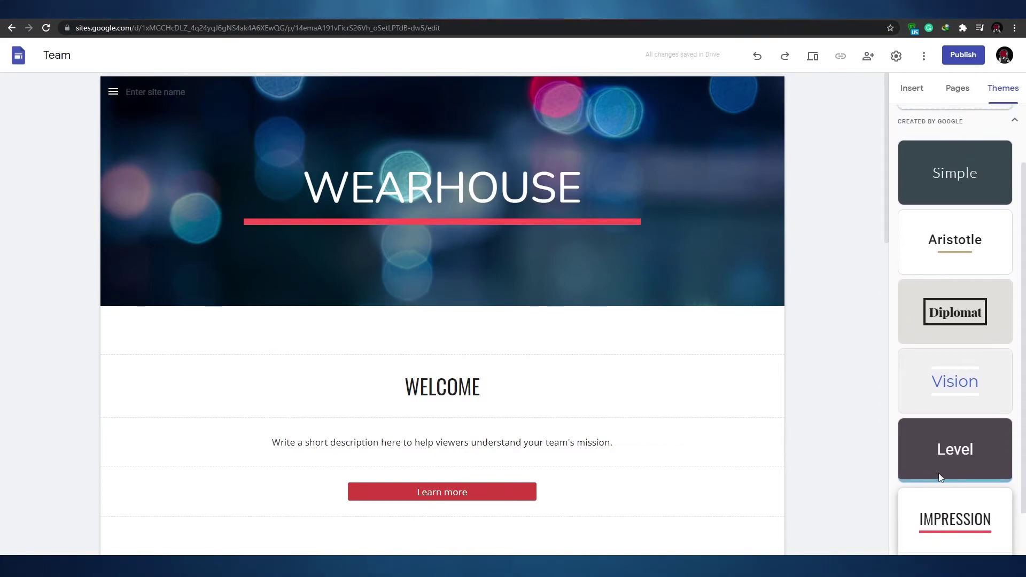
click(956, 380)
click(954, 315)
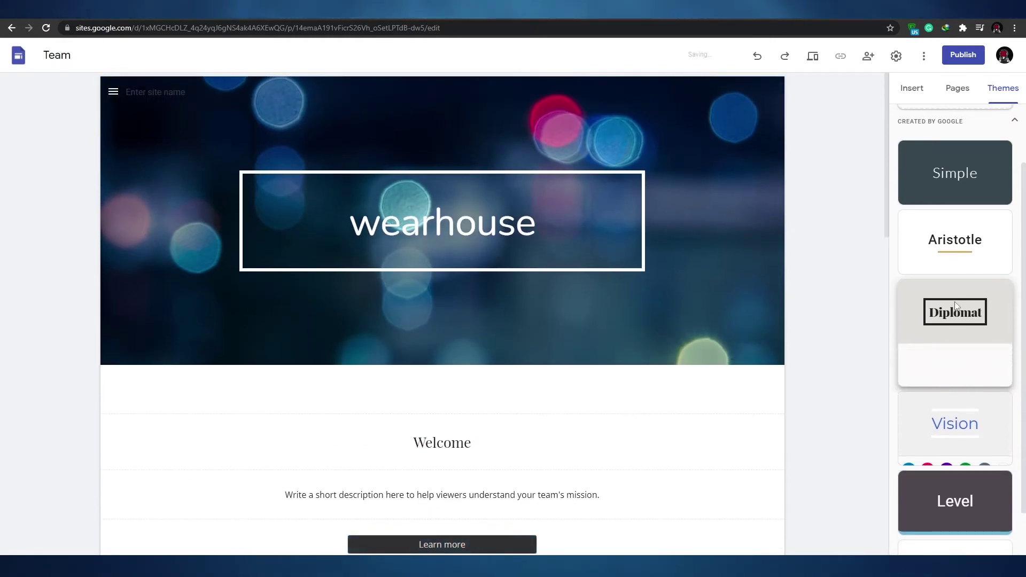
scroll(931, 348, down, 1)
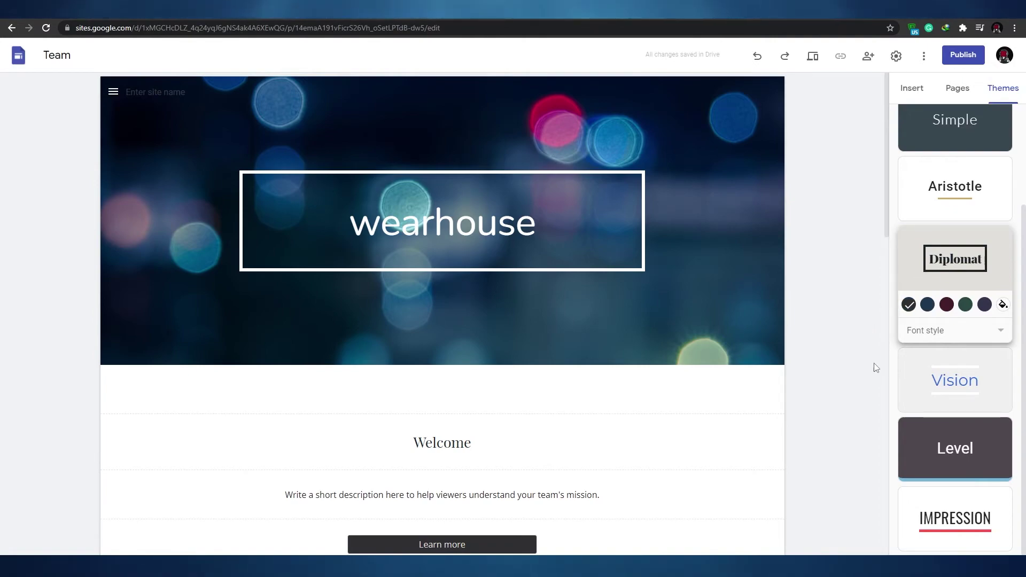
click(994, 330)
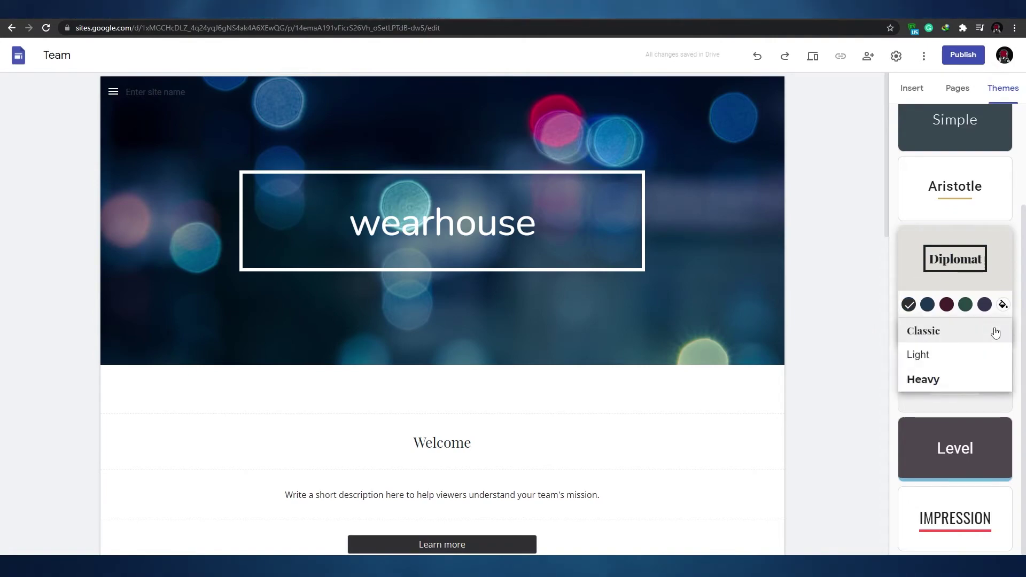
click(955, 381)
scroll(479, 366, down, 12)
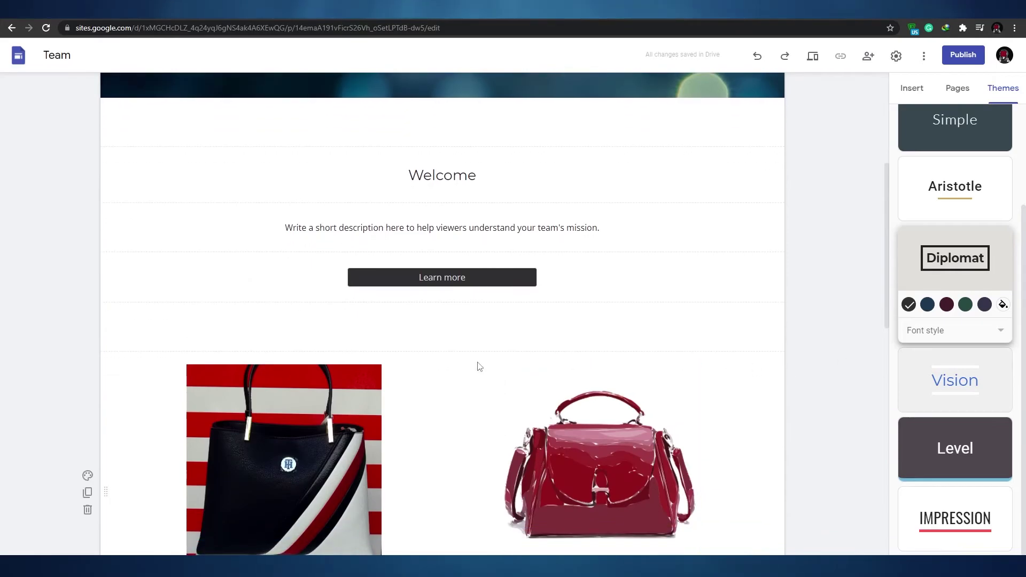
scroll(393, 296, down, 5)
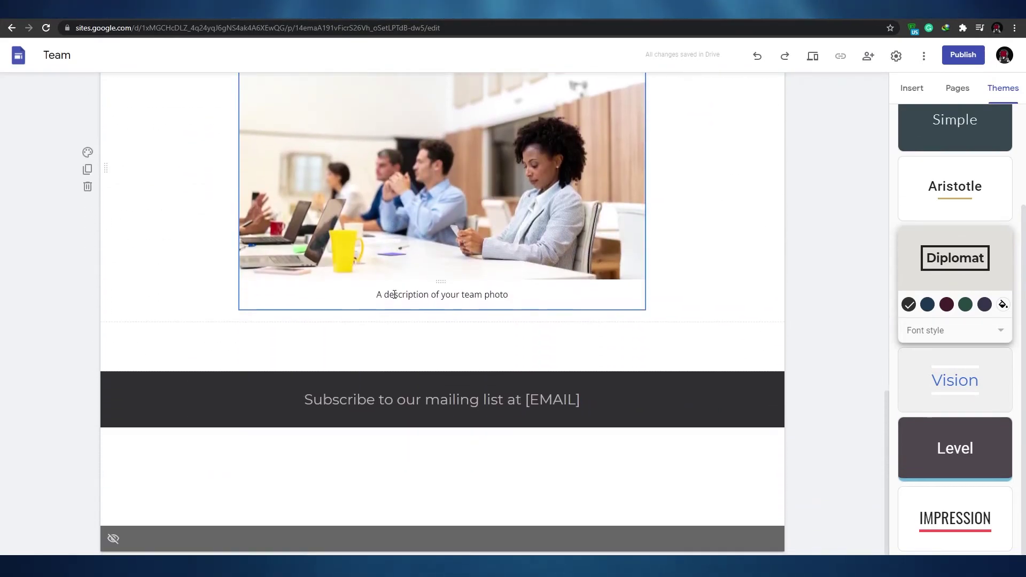
scroll(833, 493, up, 10)
scroll(830, 490, up, 8)
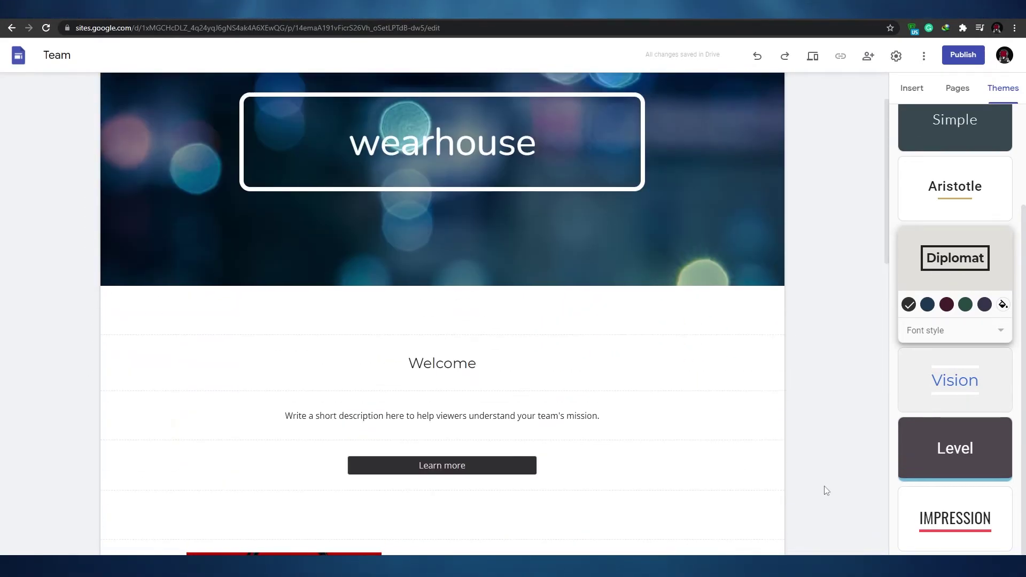
Start inserting a button from the Insert panel, open its Link field, then cancel the button
scroll(462, 314, down, 10)
click(463, 313)
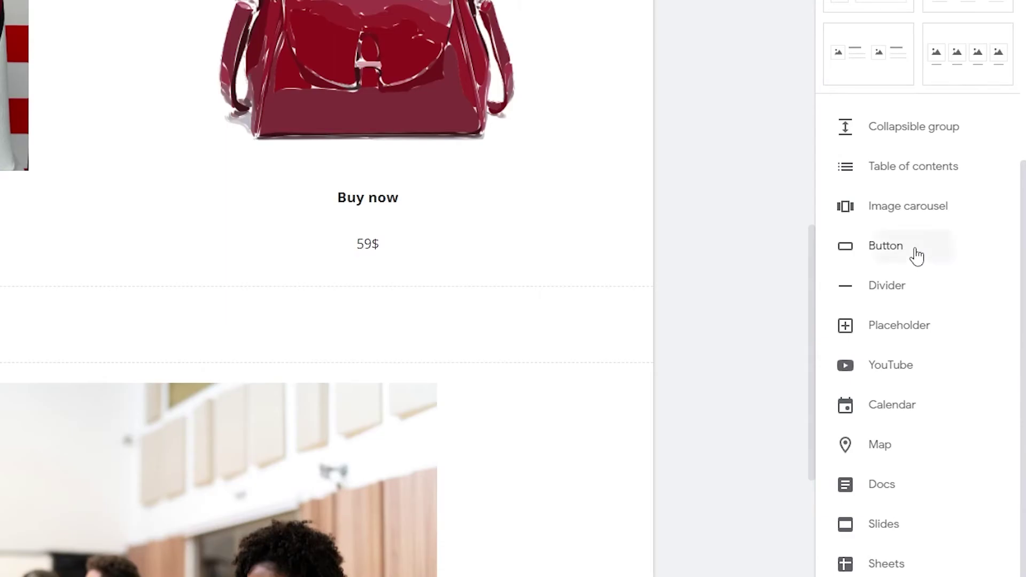
click(867, 261)
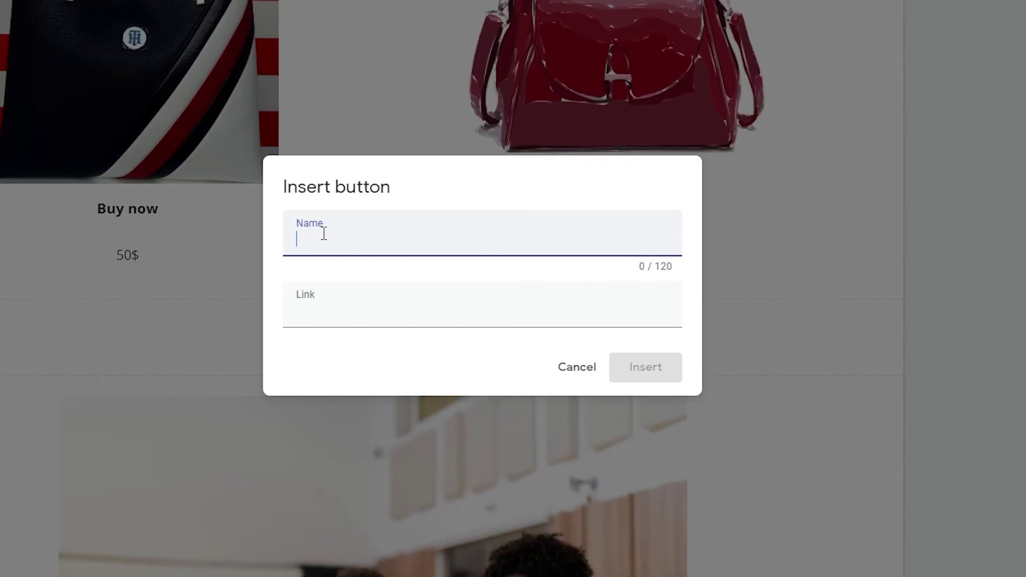
click(334, 308)
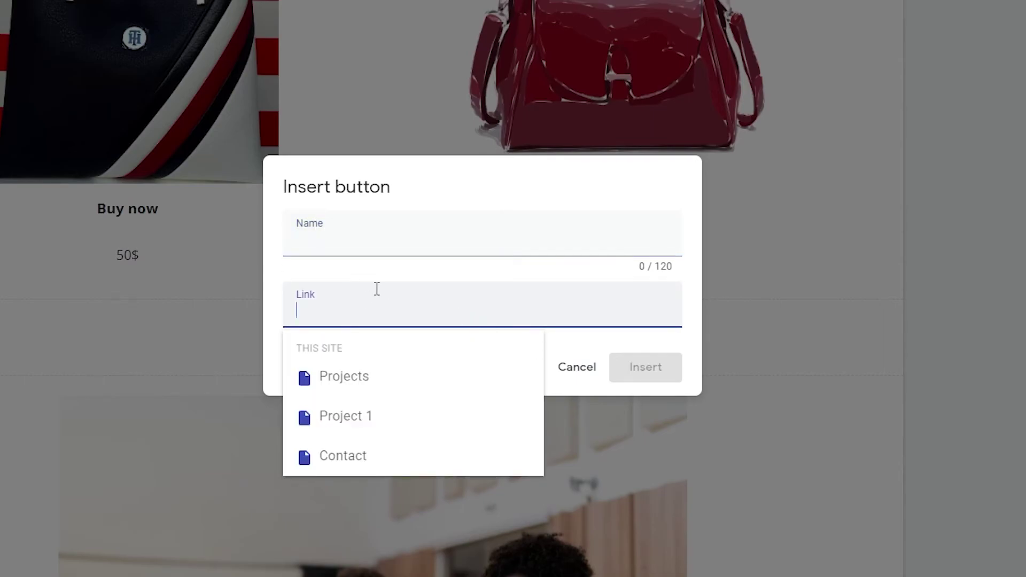
click(278, 290)
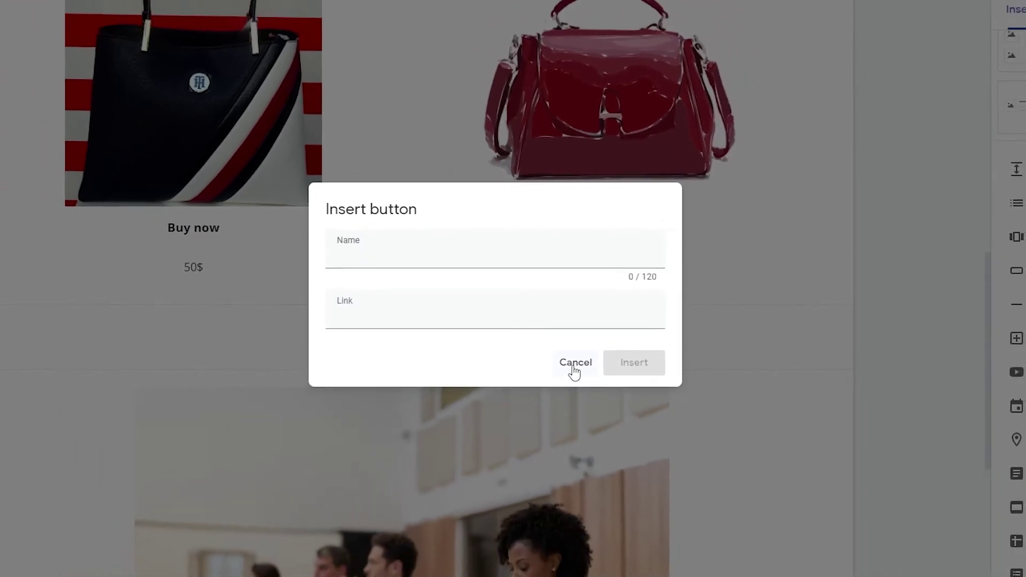
click(577, 367)
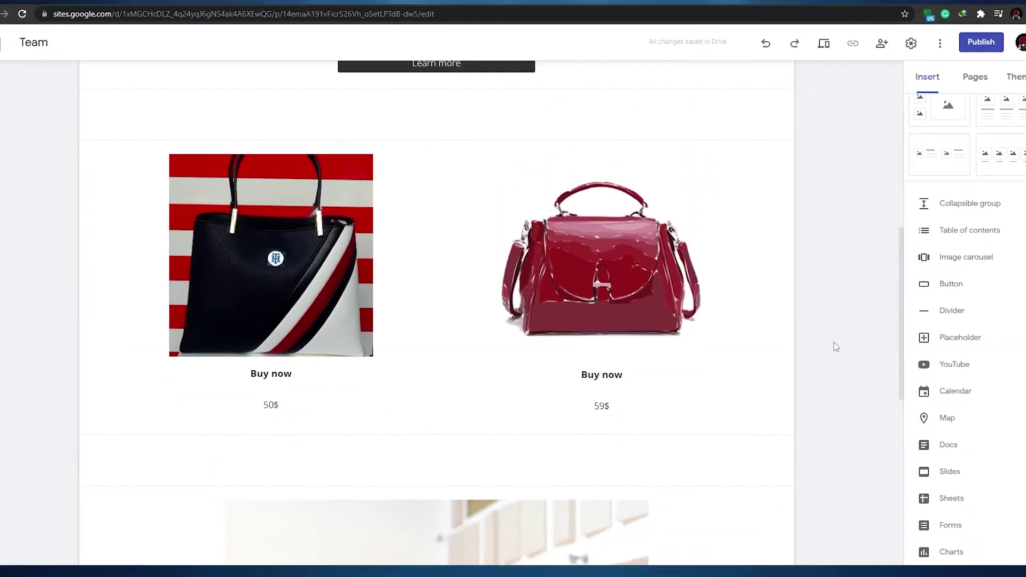
scroll(726, 385, down, 6)
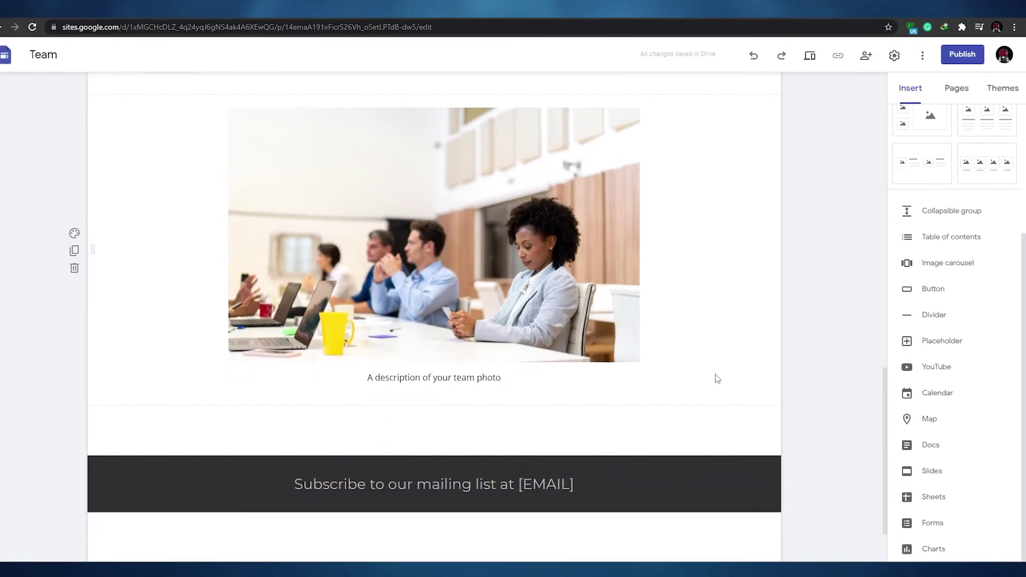
scroll(695, 422, up, 10)
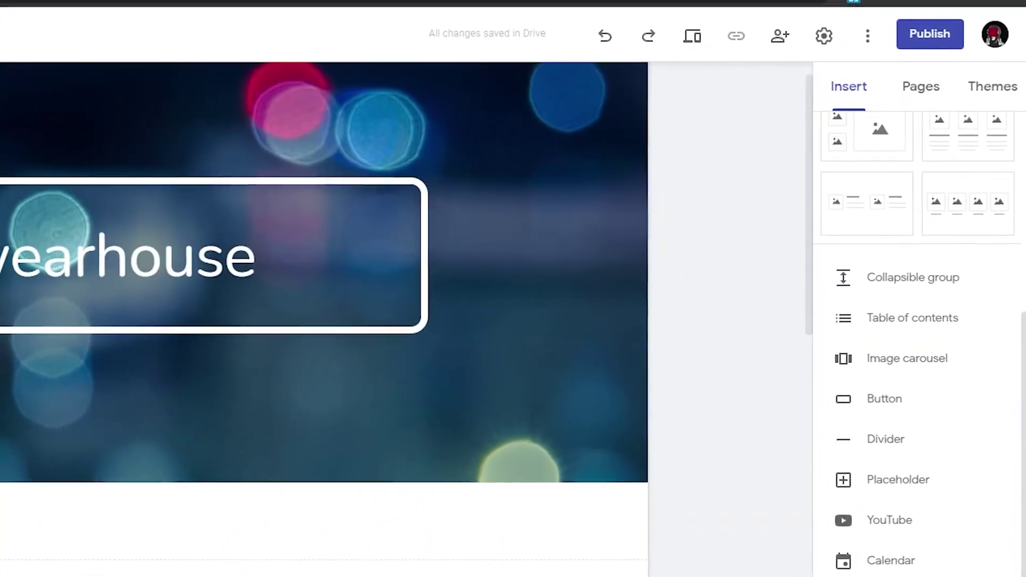
scroll(779, 179, up, 2)
Publish the site with the web address wearhouse33
click(907, 30)
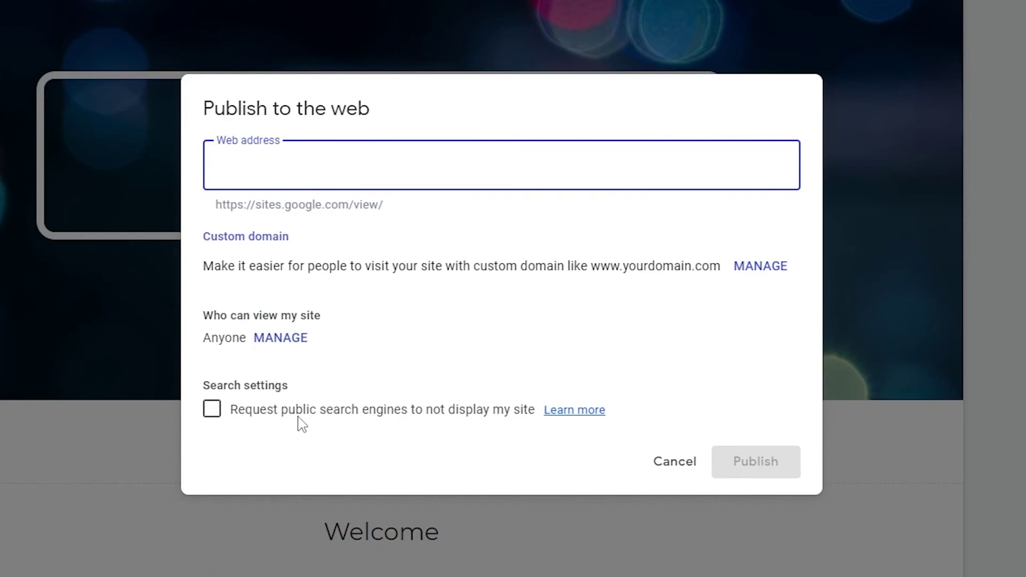
click(213, 409)
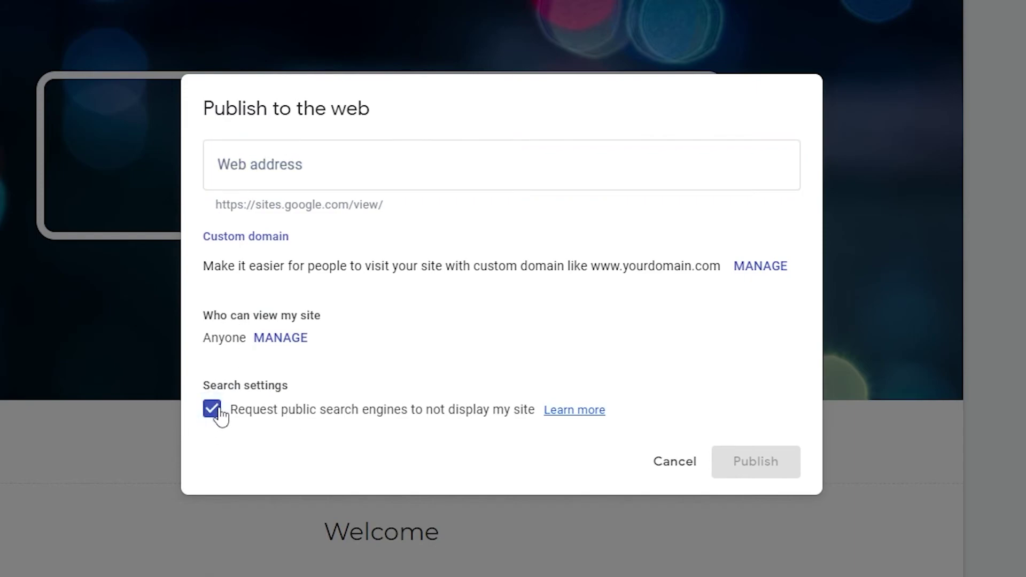
click(324, 174)
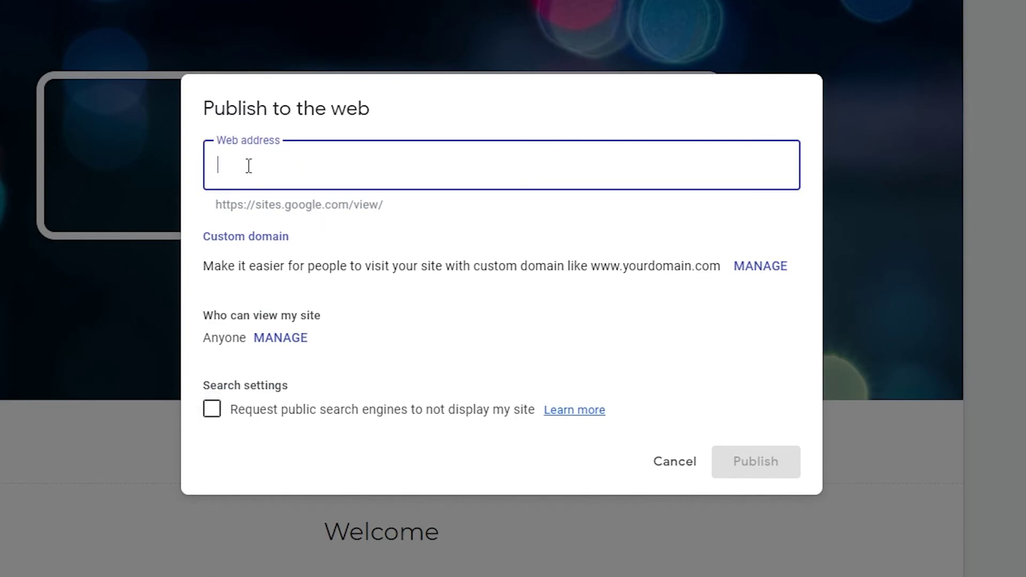
text(wearhouse)
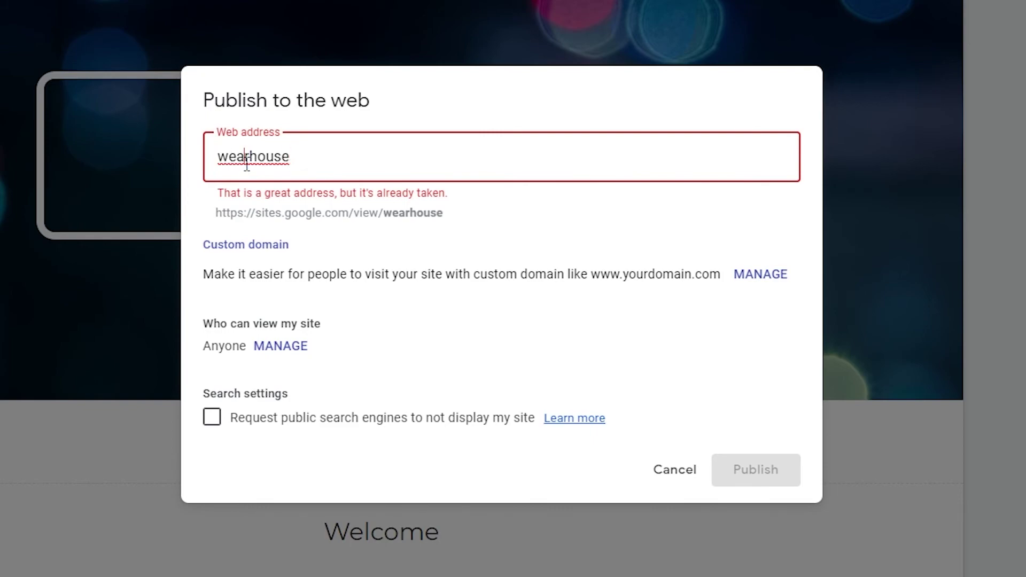
text(33)
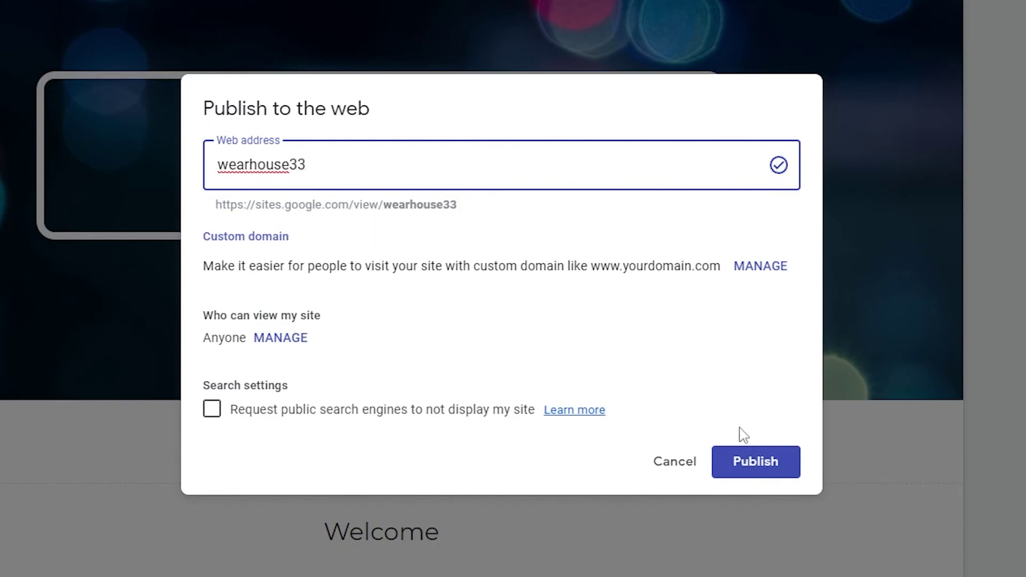
click(755, 463)
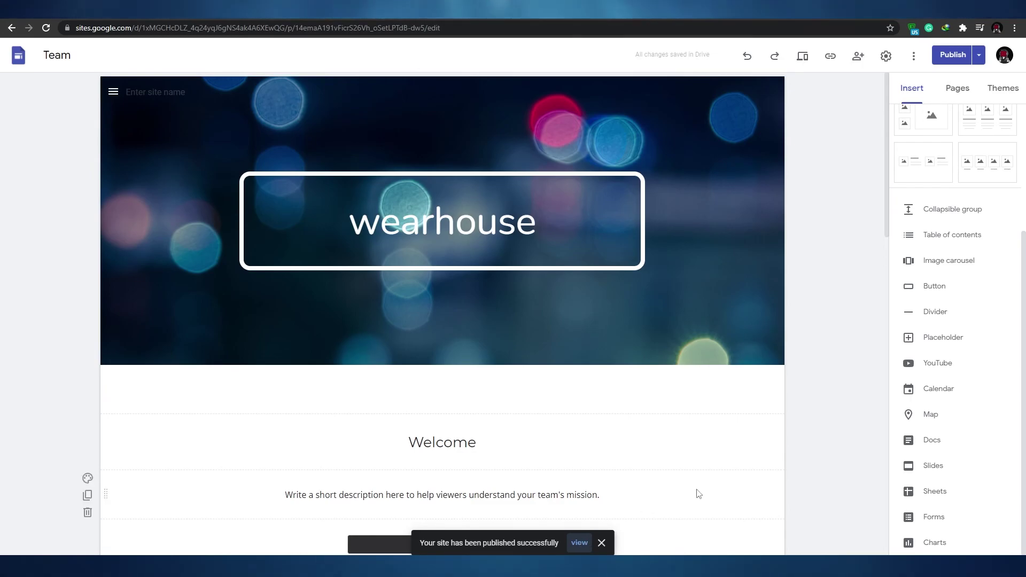
Choose View published site from the Publish dropdown to open the live site in a new tab
scroll(702, 449, down, 4)
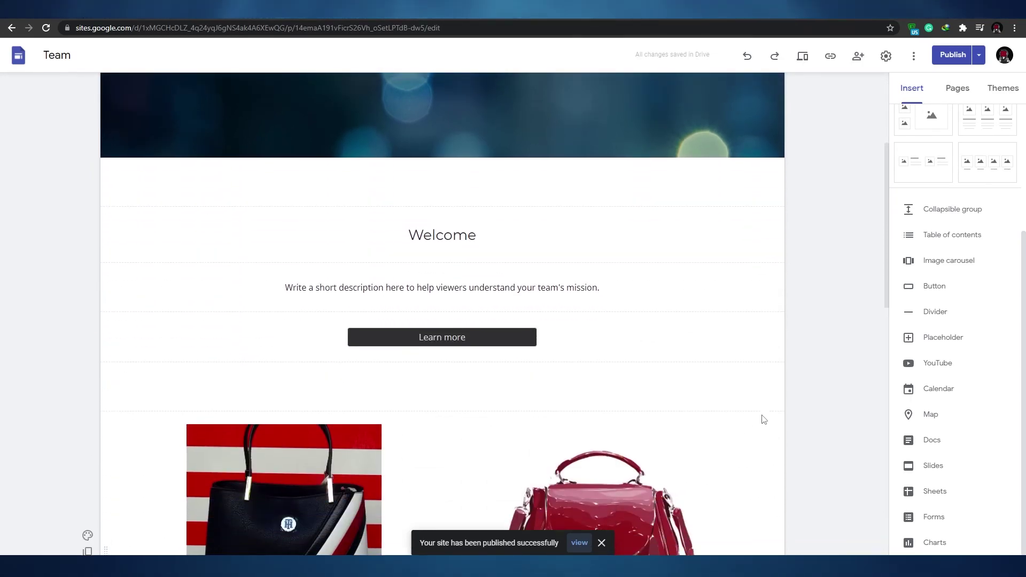
scroll(764, 419, up, 4)
scroll(766, 417, down, 4)
scroll(767, 415, up, 4)
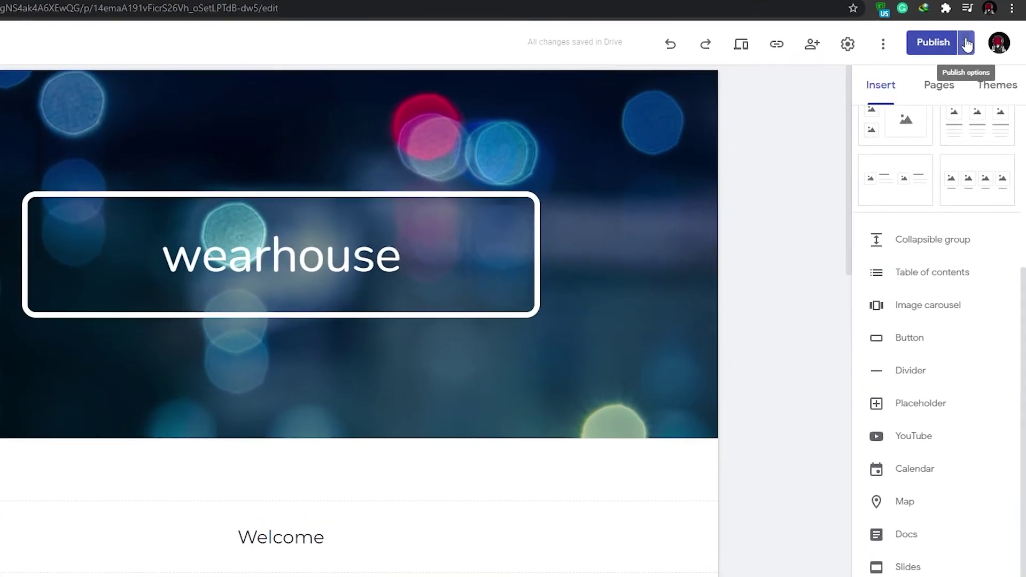
click(973, 49)
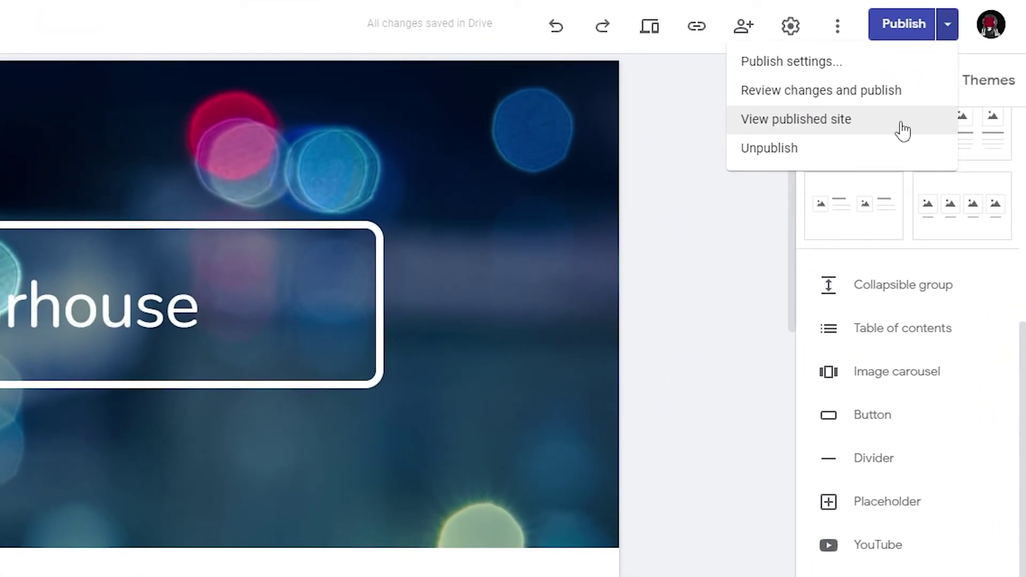
click(903, 130)
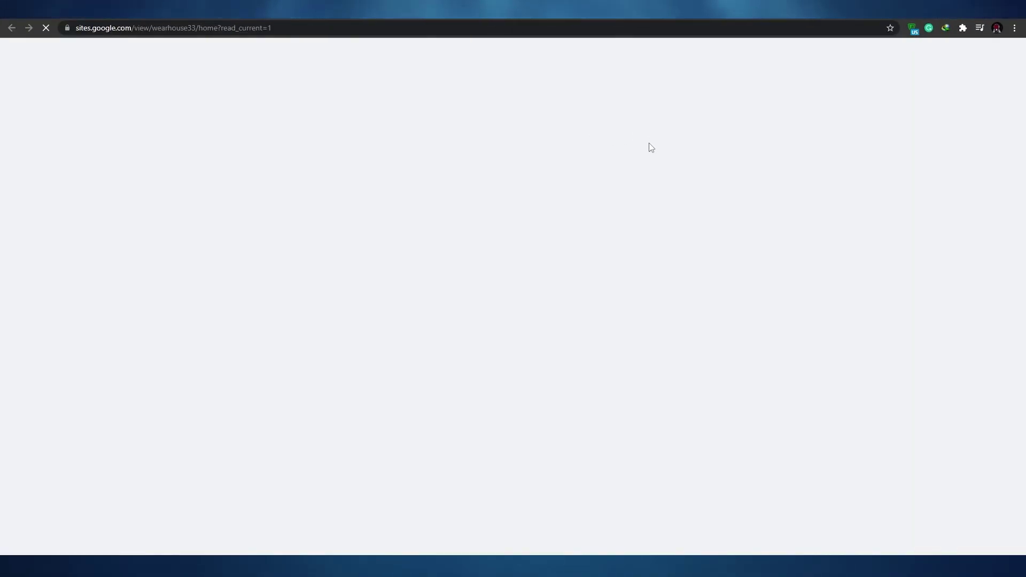
Scroll through the live wearhouse33 page to check the bokeh header, handbag Buy now cards and team photo
scroll(352, 406, down, 6)
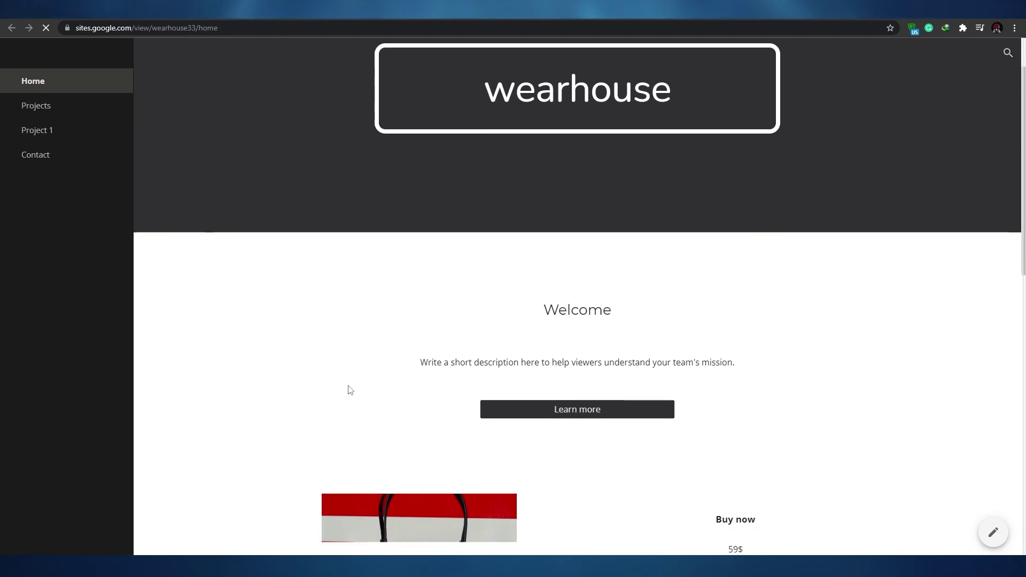
scroll(349, 388, down, 8)
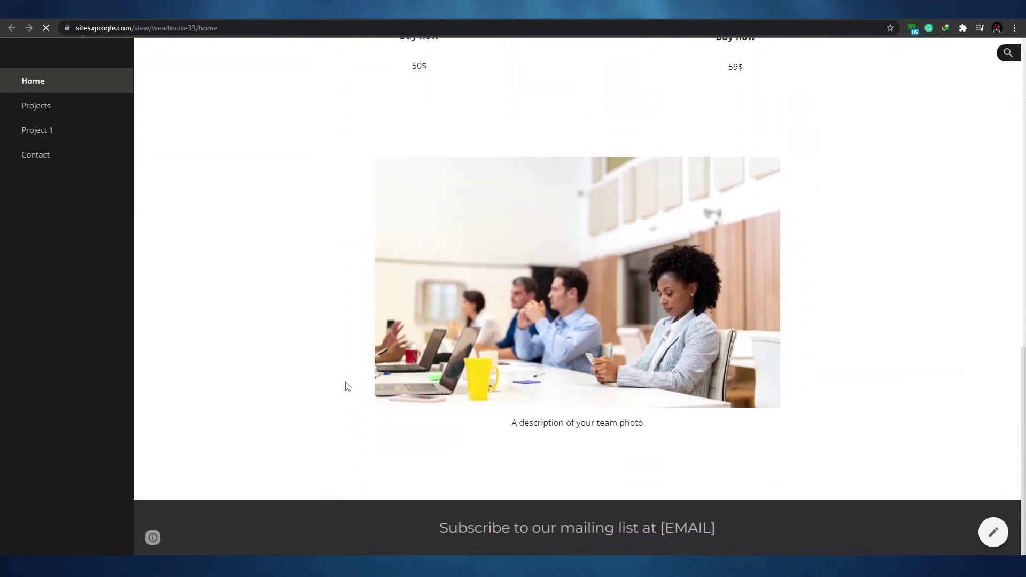
scroll(346, 387, up, 5)
scroll(346, 387, up, 6)
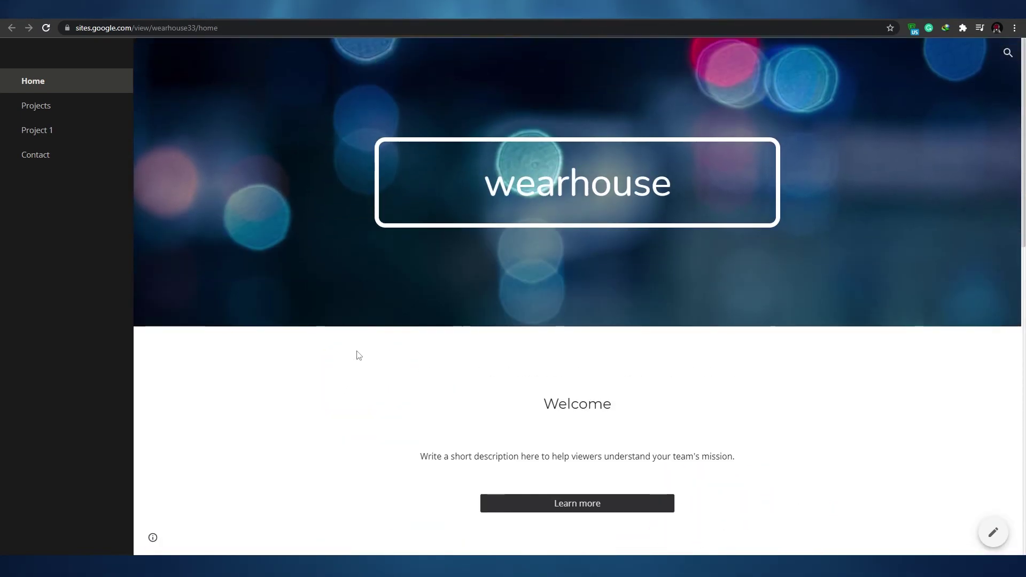
scroll(358, 355, down, 8)
scroll(357, 356, up, 3)
scroll(357, 355, down, 5)
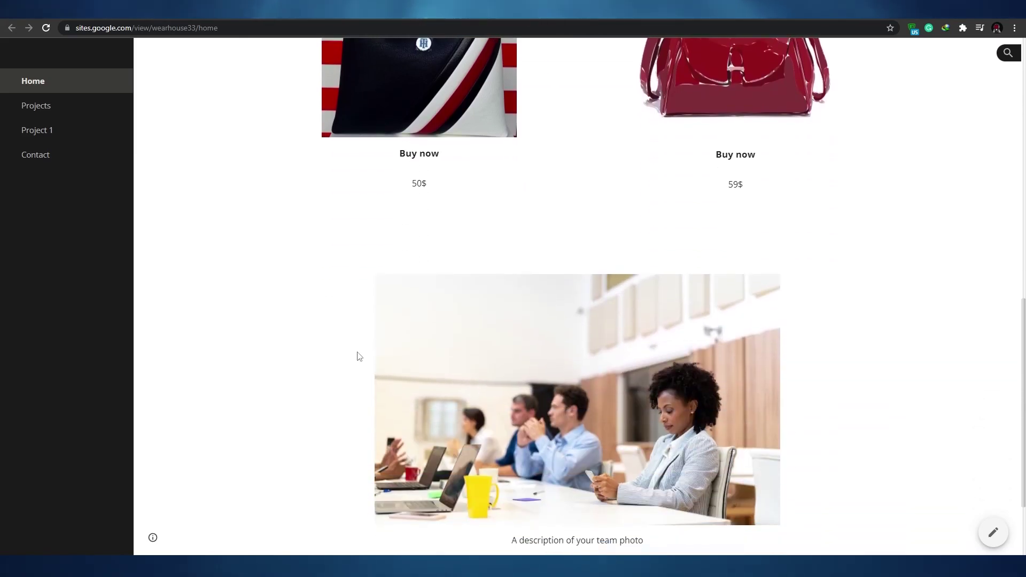
scroll(359, 355, down, 3)
scroll(359, 355, up, 10)
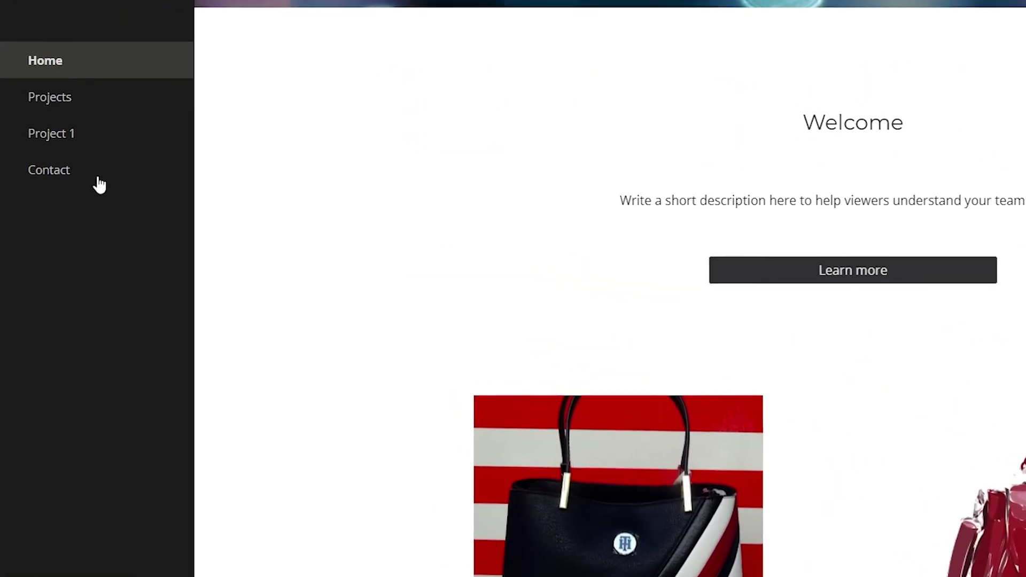